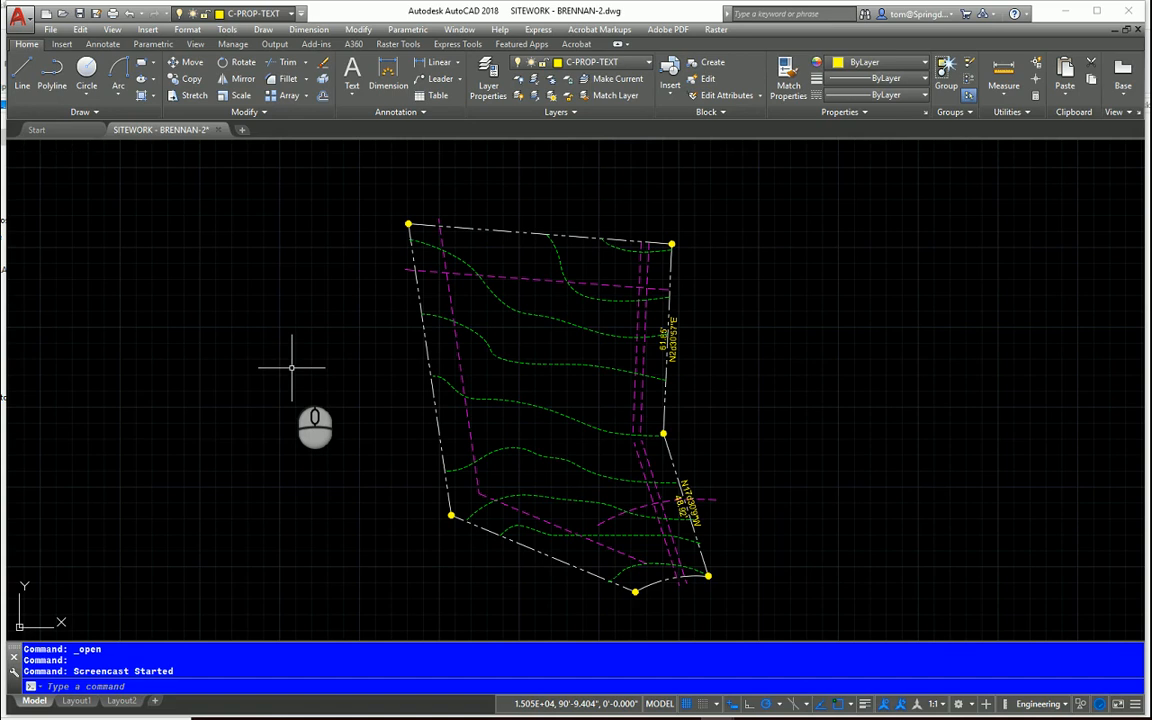
# - Start inserting a block and pick the Floor Plan 1 drawing from the Desktop as its source
pyautogui.write('i')
pyautogui.press('Return')
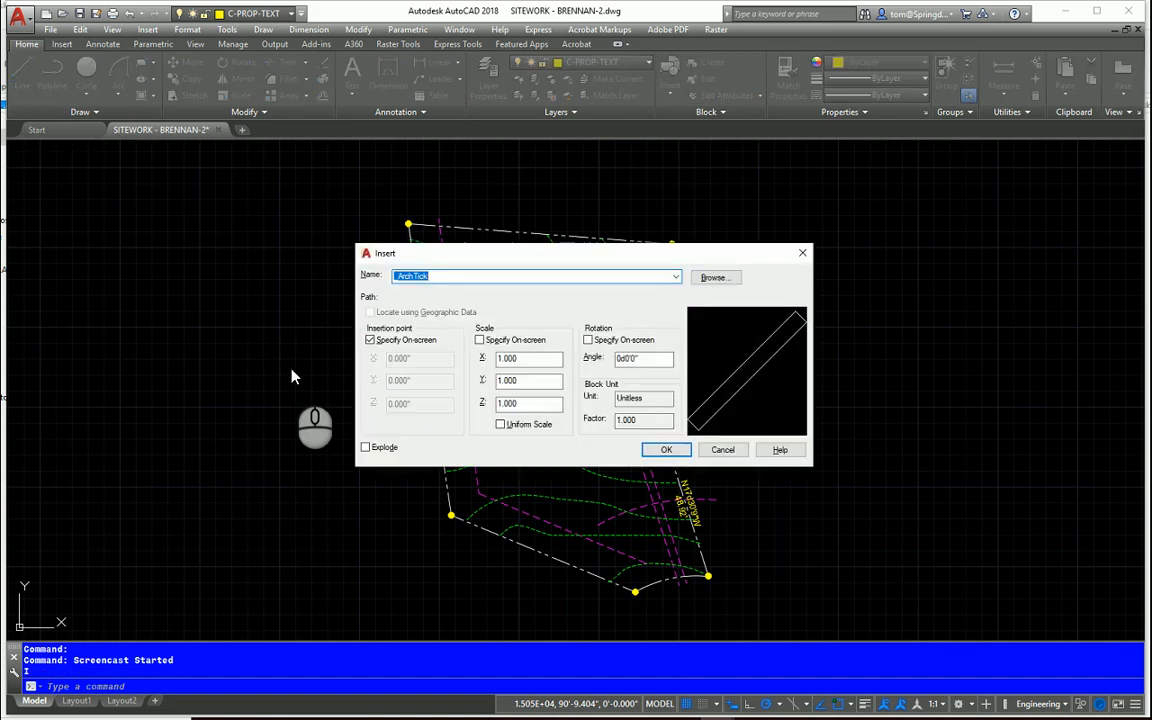
pyautogui.click(726, 284)
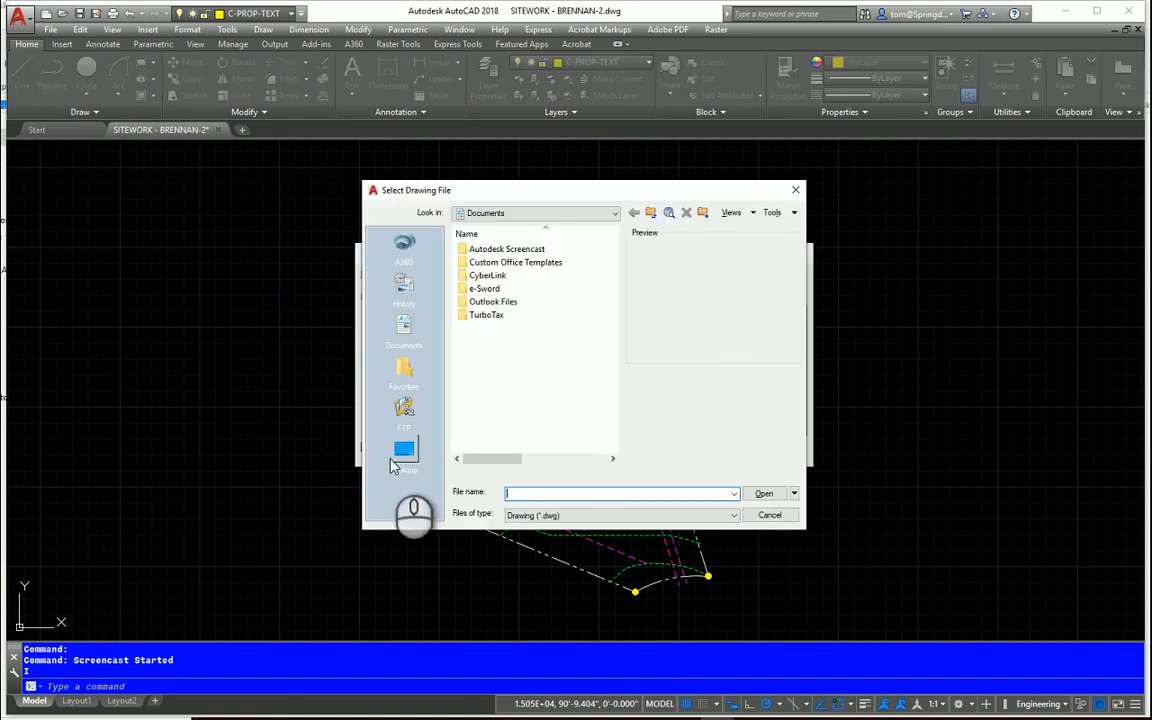
pyautogui.click(402, 451)
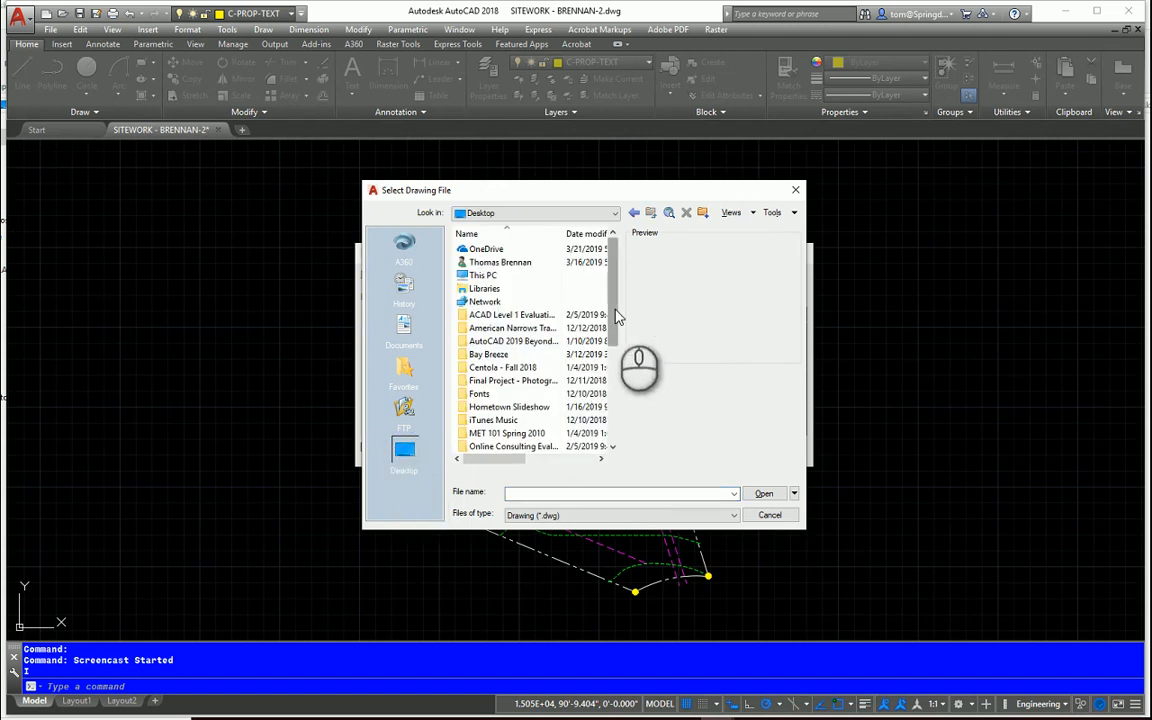
pyautogui.moveTo(617, 309); pyautogui.dragTo(617, 448)
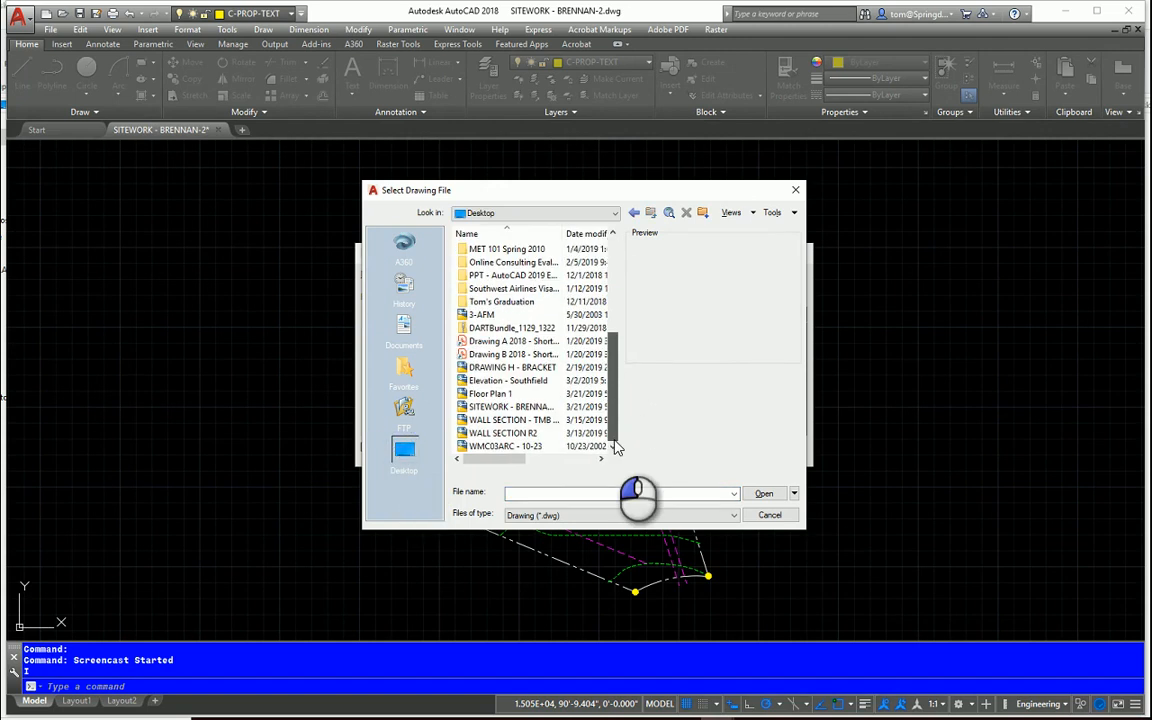
pyautogui.click(490, 393)
pyautogui.click(766, 494)
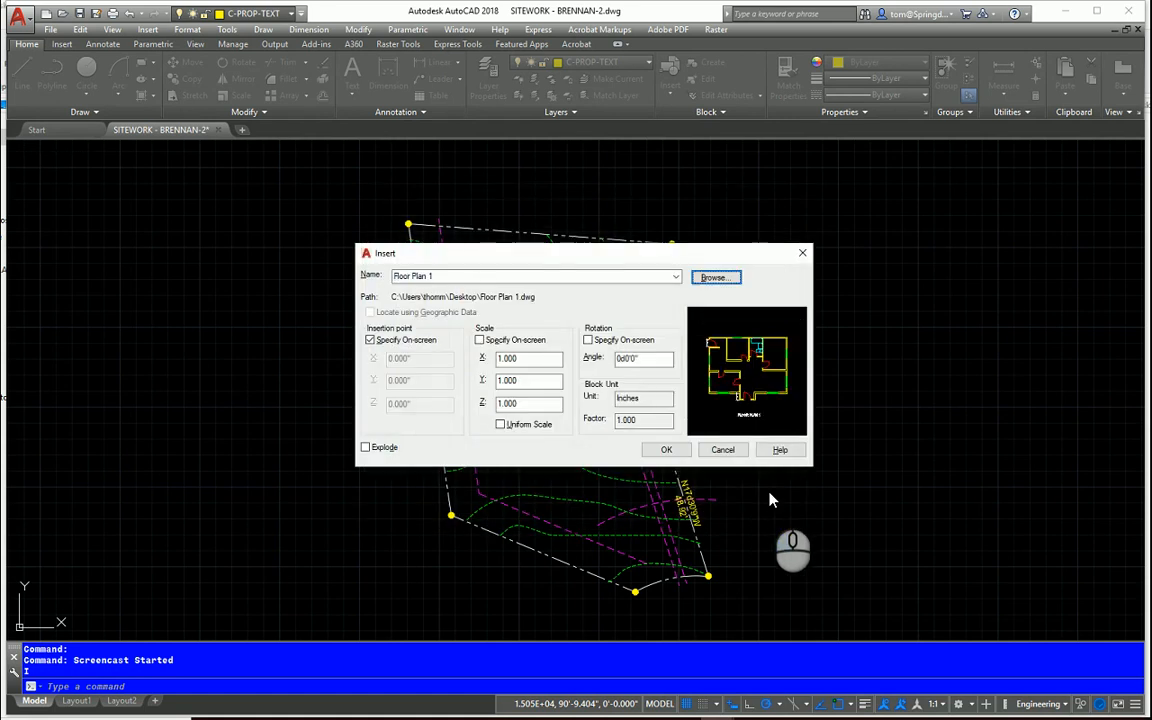
# - Insert Floor Plan 1 with on-screen rotation, redefining the existing block, and place it tilted counterclockwise in the lower part of the lot
pyautogui.click(589, 341)
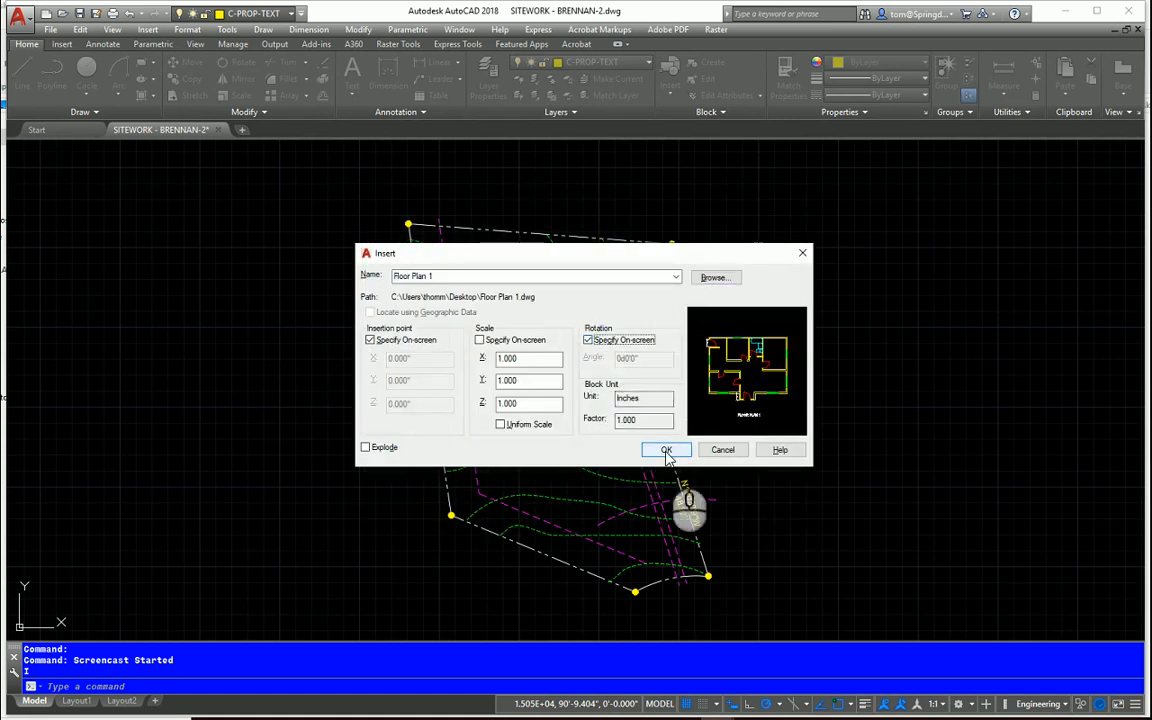
pyautogui.click(666, 450)
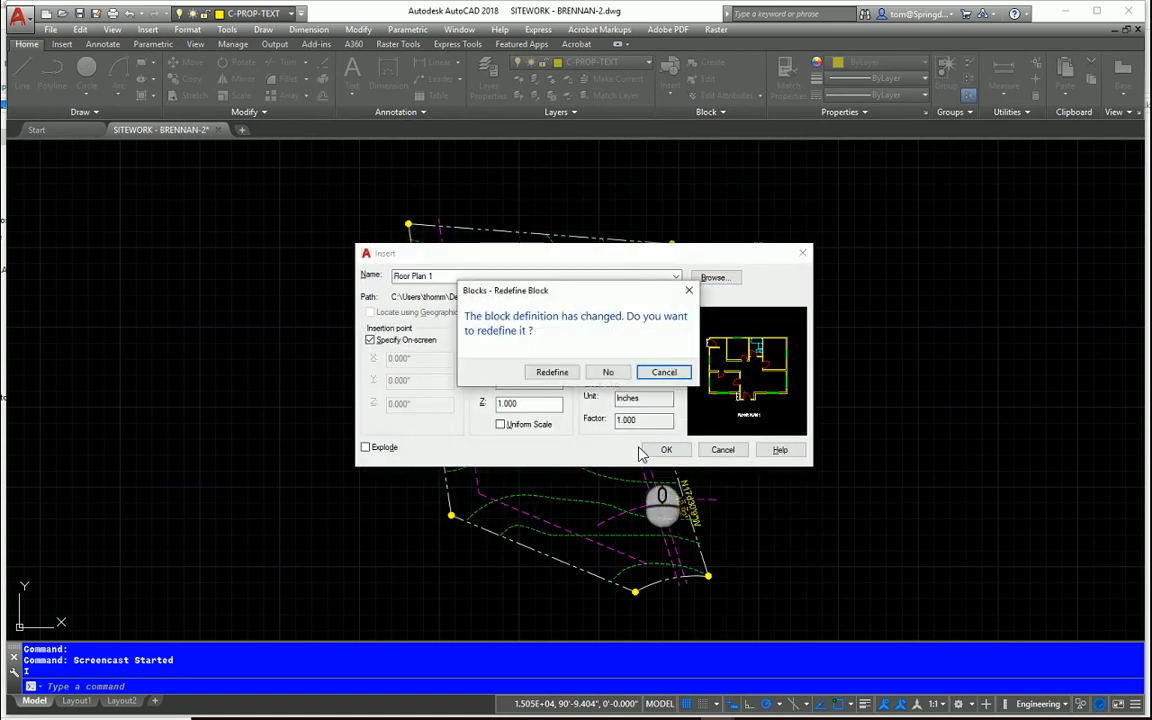
pyautogui.click(572, 376)
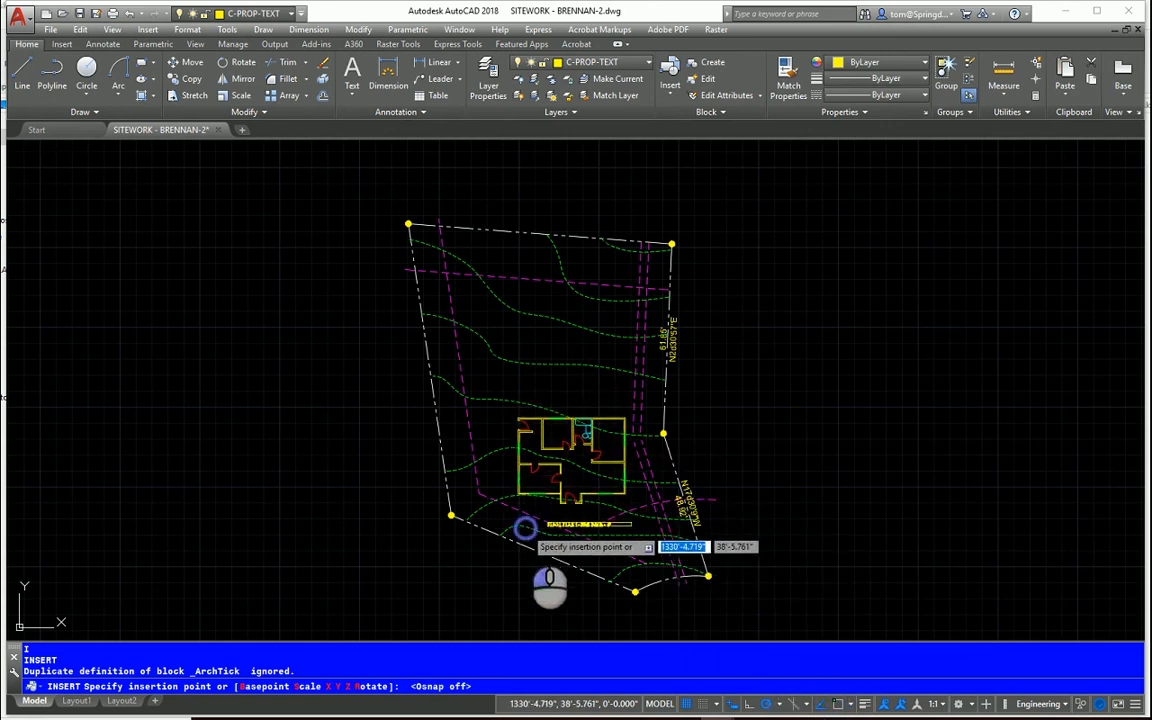
pyautogui.click(527, 527)
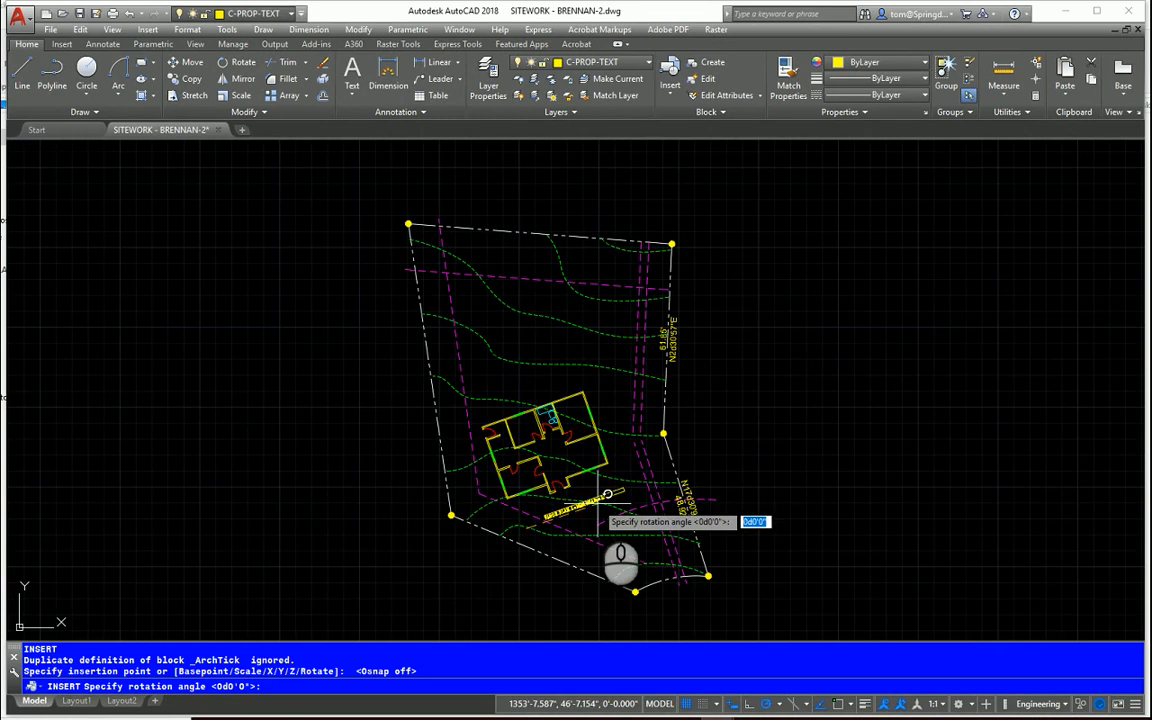
pyautogui.click(603, 497)
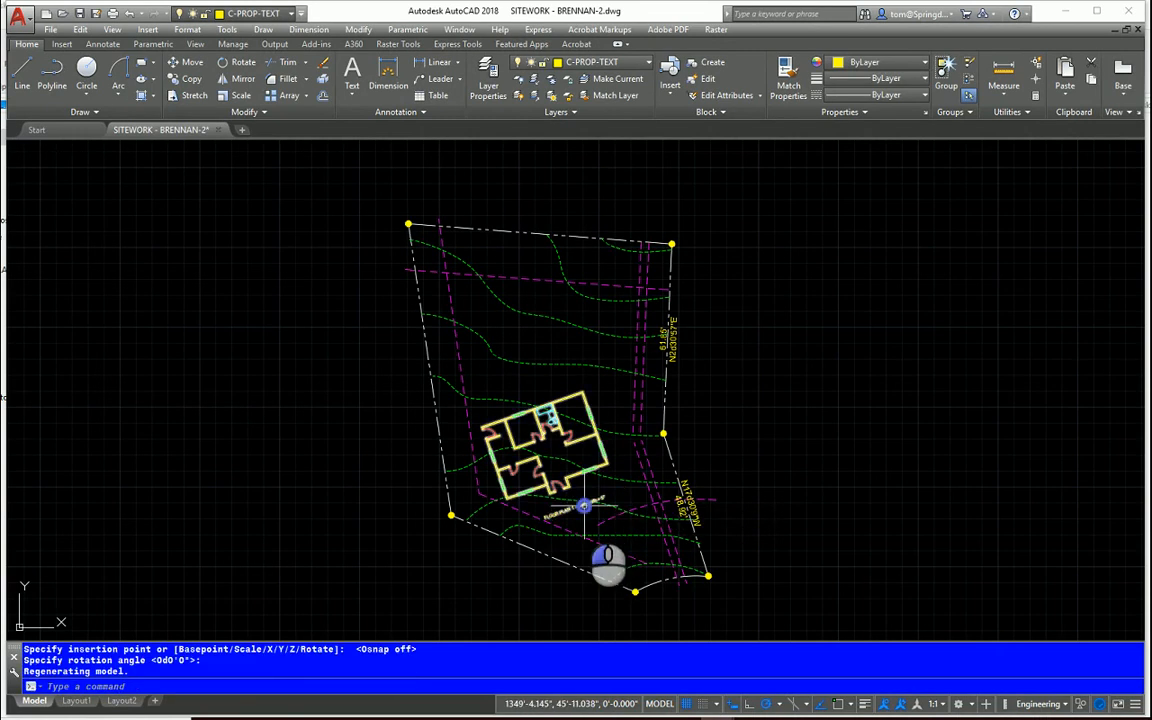
# - Shift the inserted floor plan slightly east within the lot, toward the side setback, and clear the selection
pyautogui.click(584, 505)
pyautogui.moveTo(584, 505); pyautogui.dragTo(610, 509)
pyautogui.click(810, 508)
pyautogui.press('Escape')
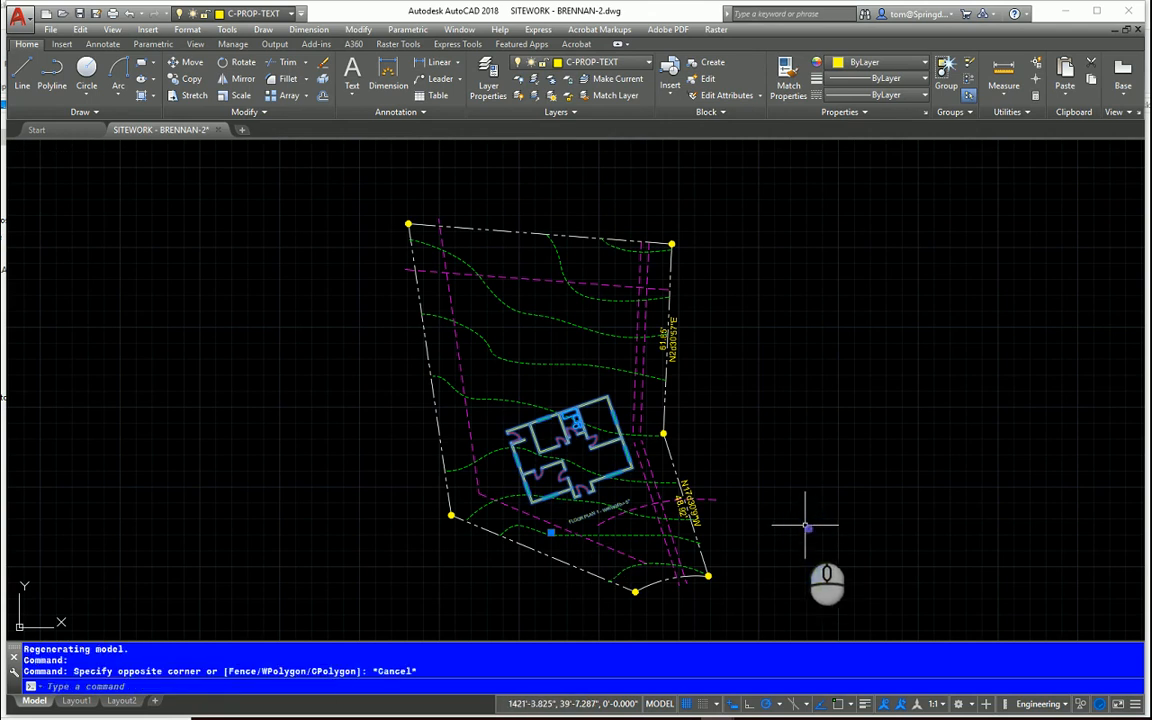
pyautogui.press('Escape')
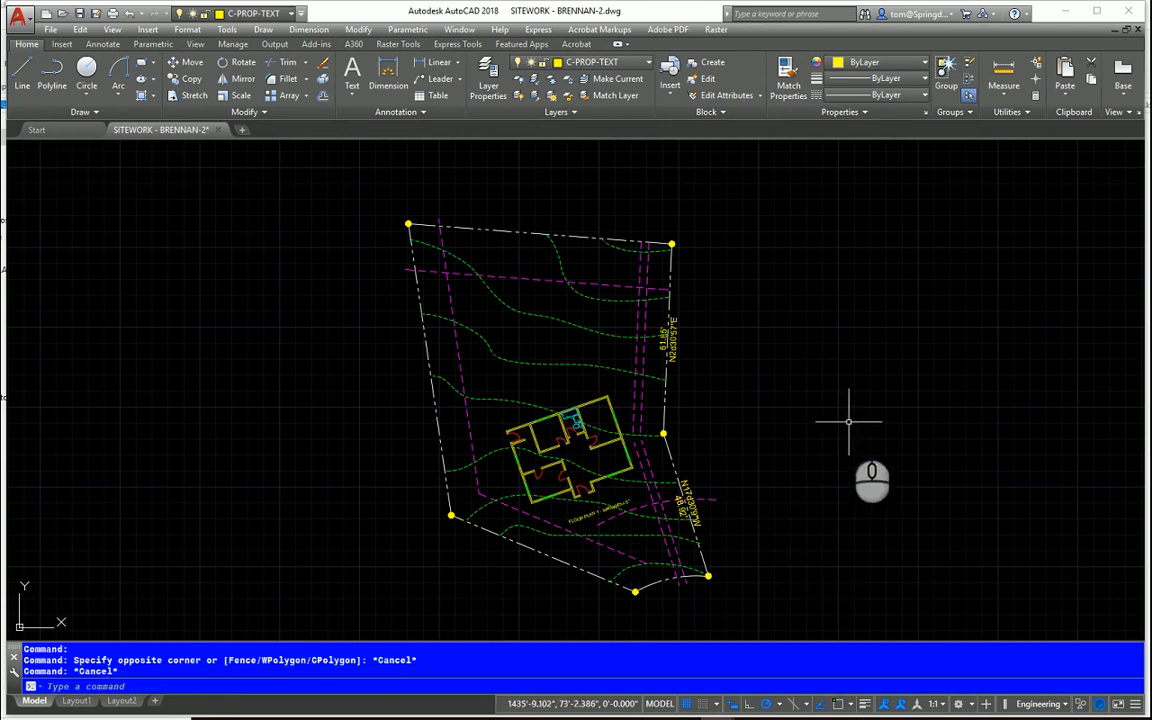
pyautogui.scroll(2, 760, 478)
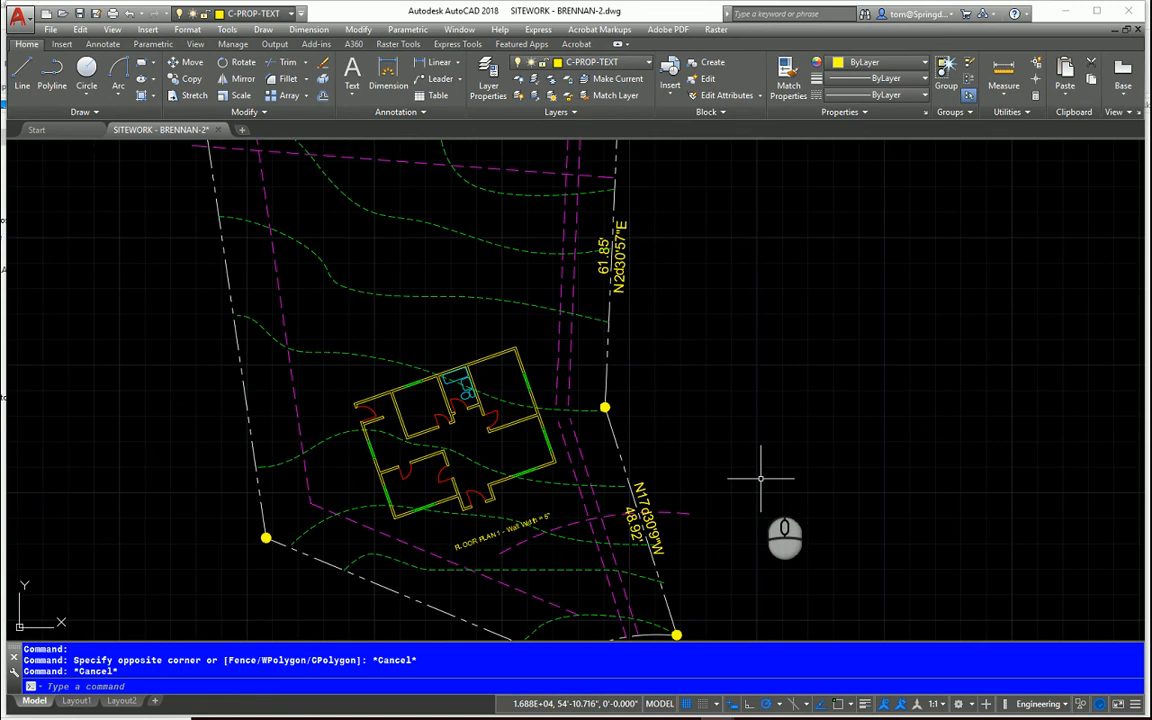
pyautogui.scroll(-2, 760, 478)
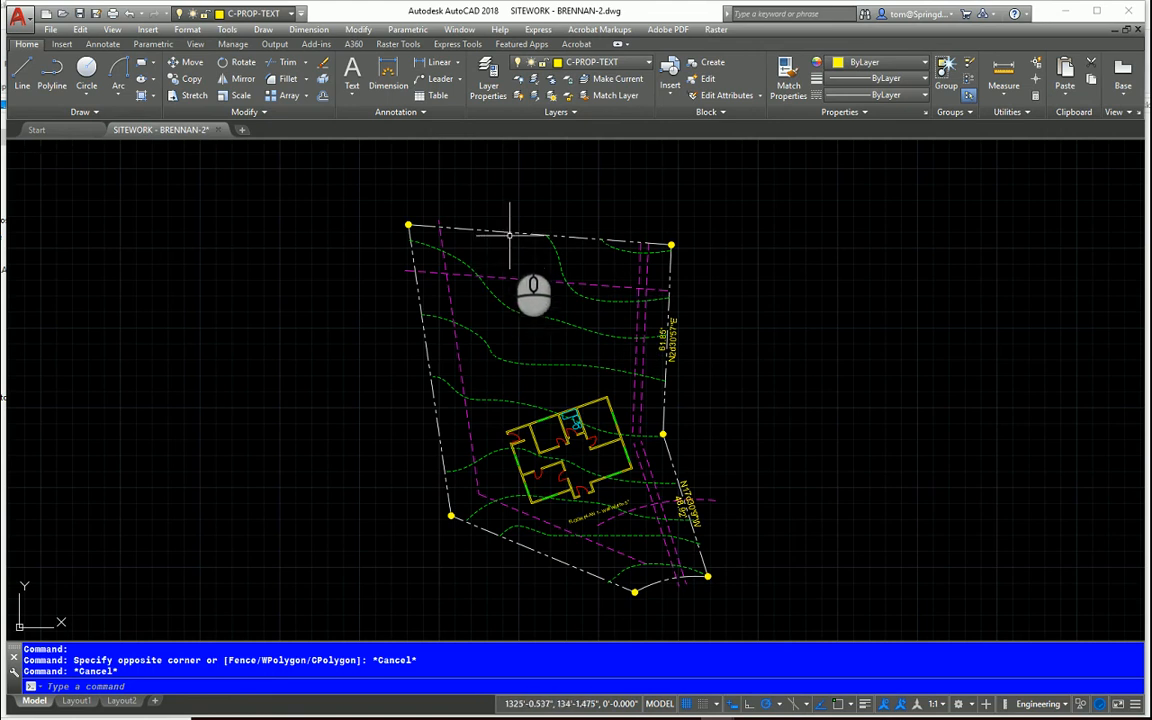
pyautogui.moveTo(513, 233)
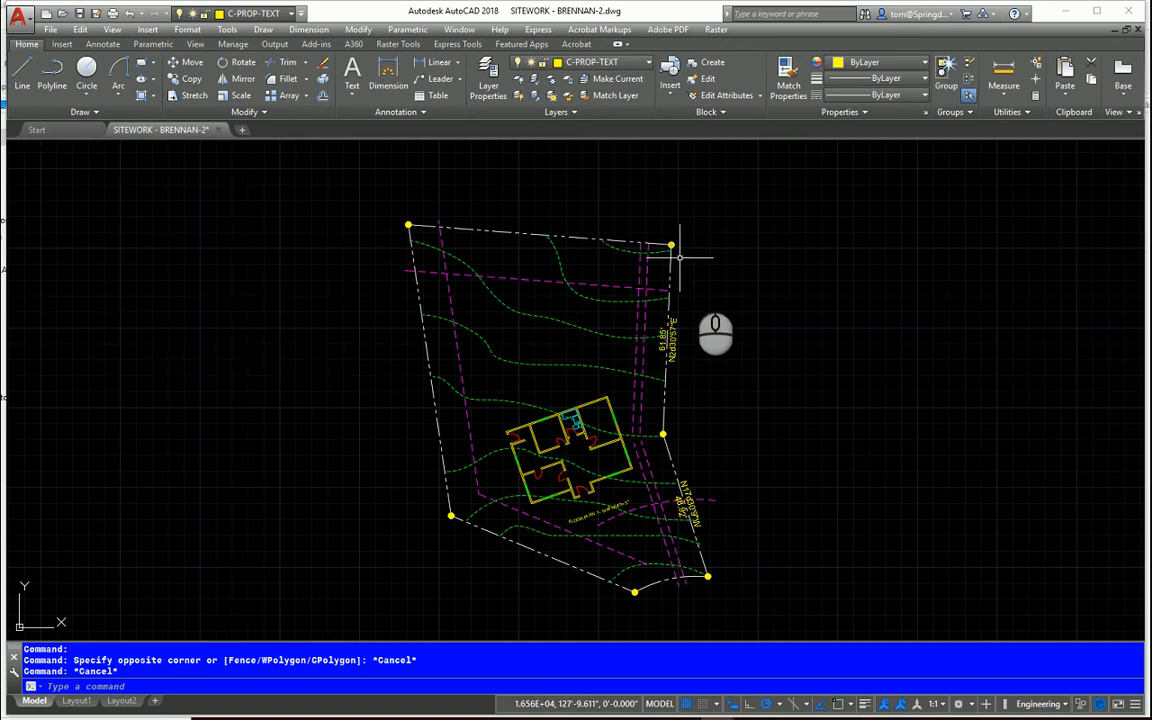
pyautogui.scroll(4, 646, 470)
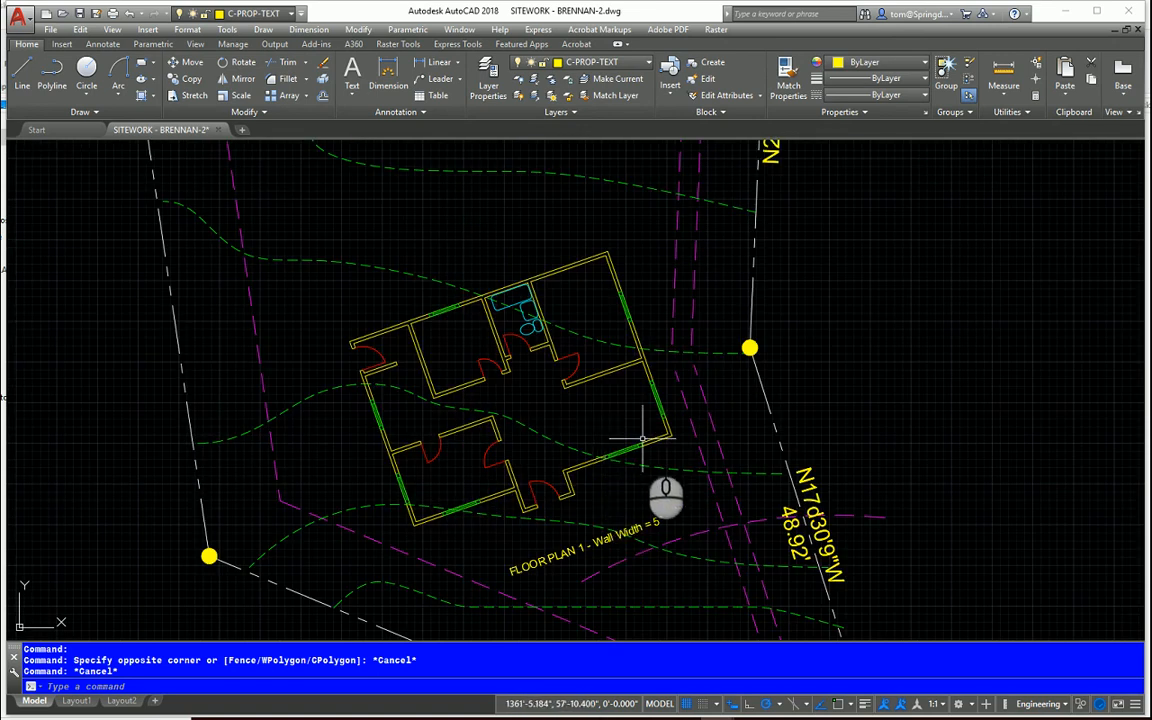
pyautogui.scroll(-2, 650, 460)
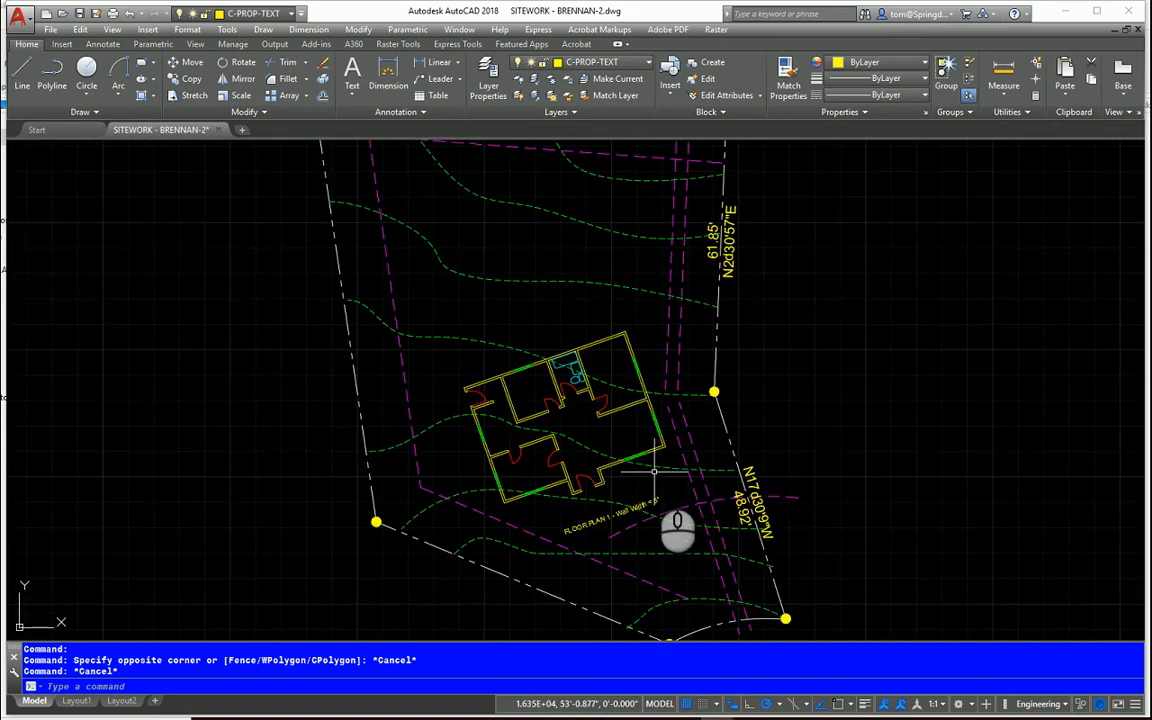
pyautogui.scroll(-2, 654, 472)
pyautogui.moveTo(650, 476); pyautogui.dragTo(584, 447, button='middle')
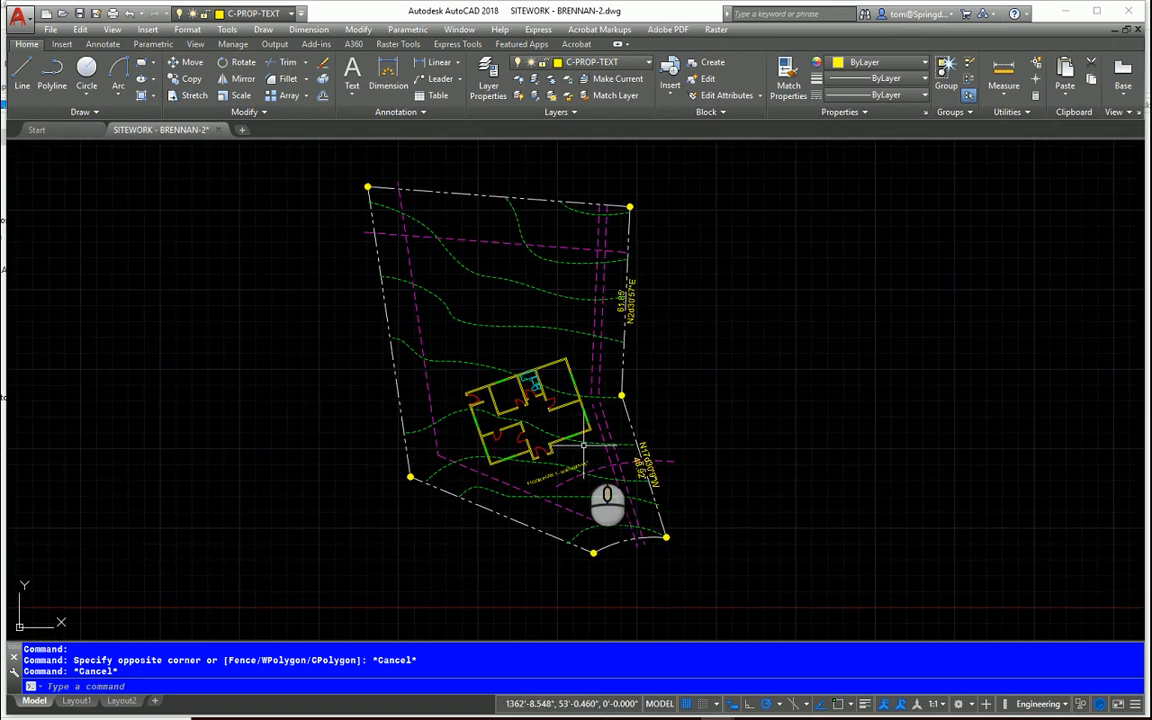
# - Make C-DRIVEWAY the current layer and draw a line about 43'-8" long from the house's southeast corner to the lot's southeast corner point
pyautogui.click(648, 63)
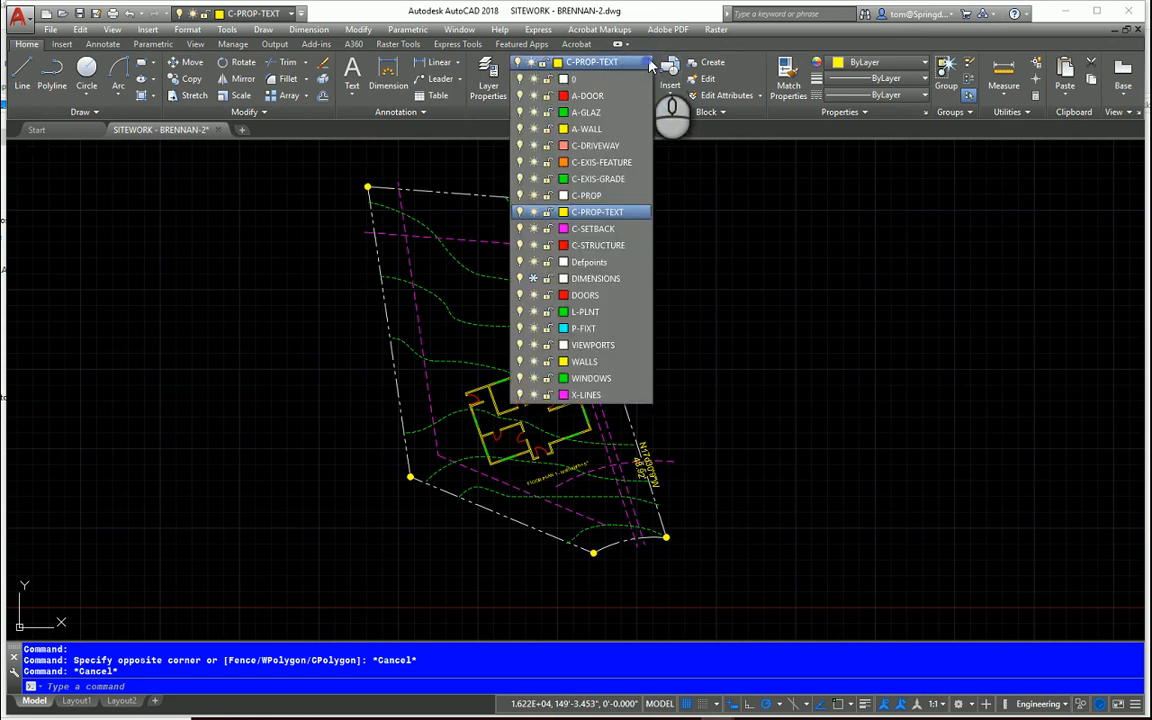
pyautogui.click(598, 146)
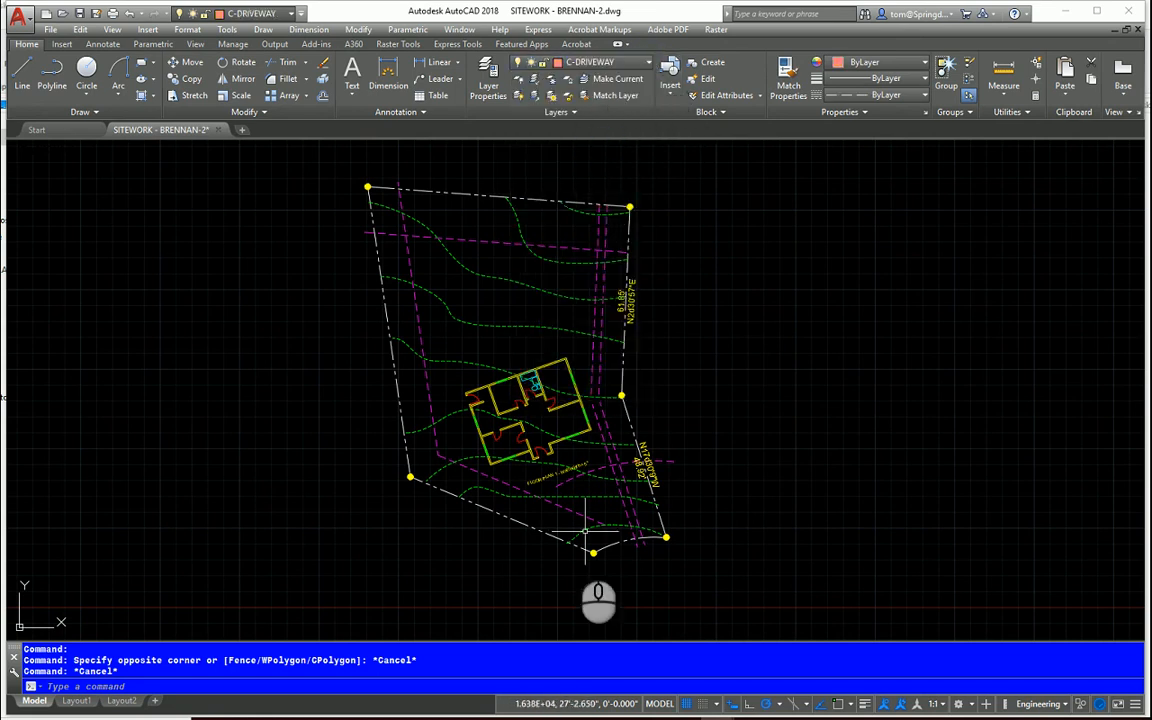
pyautogui.scroll(3, 585, 540)
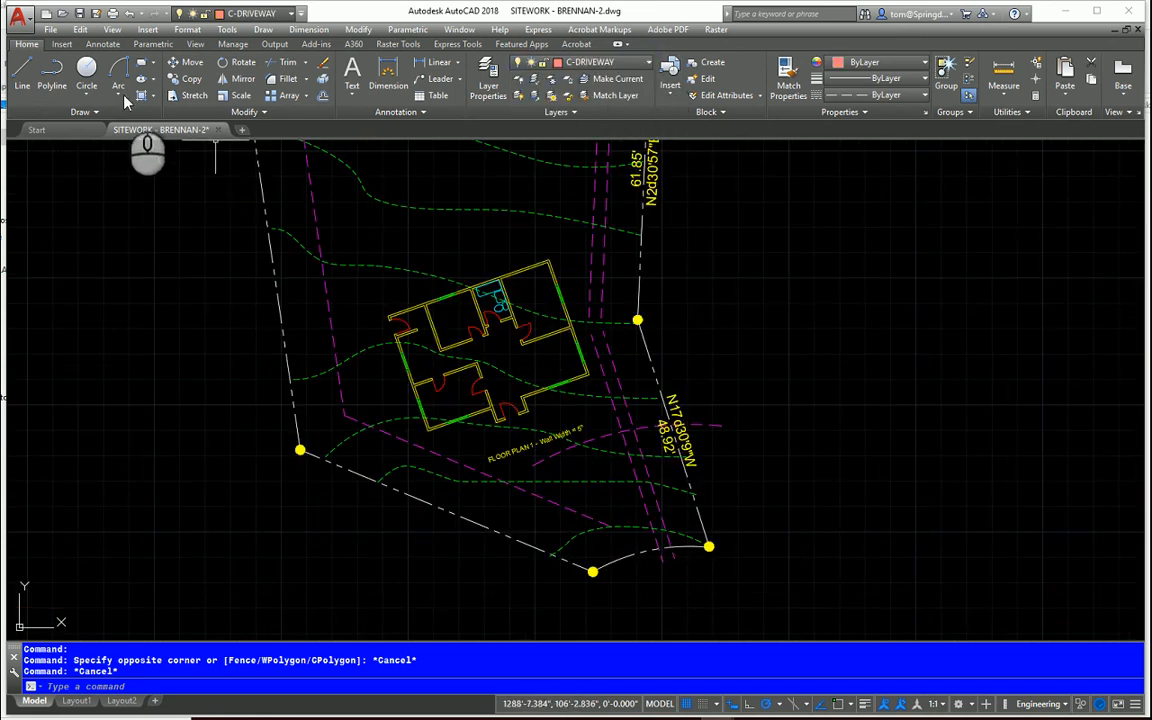
pyautogui.click(22, 72)
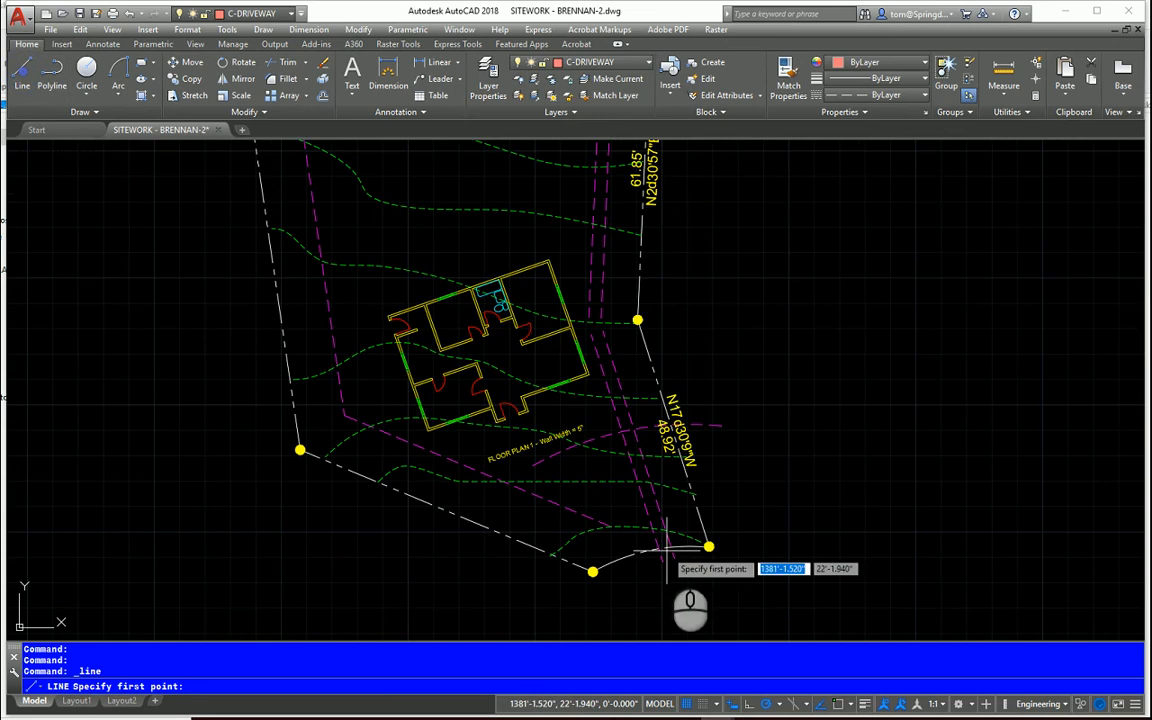
pyautogui.click(590, 377)
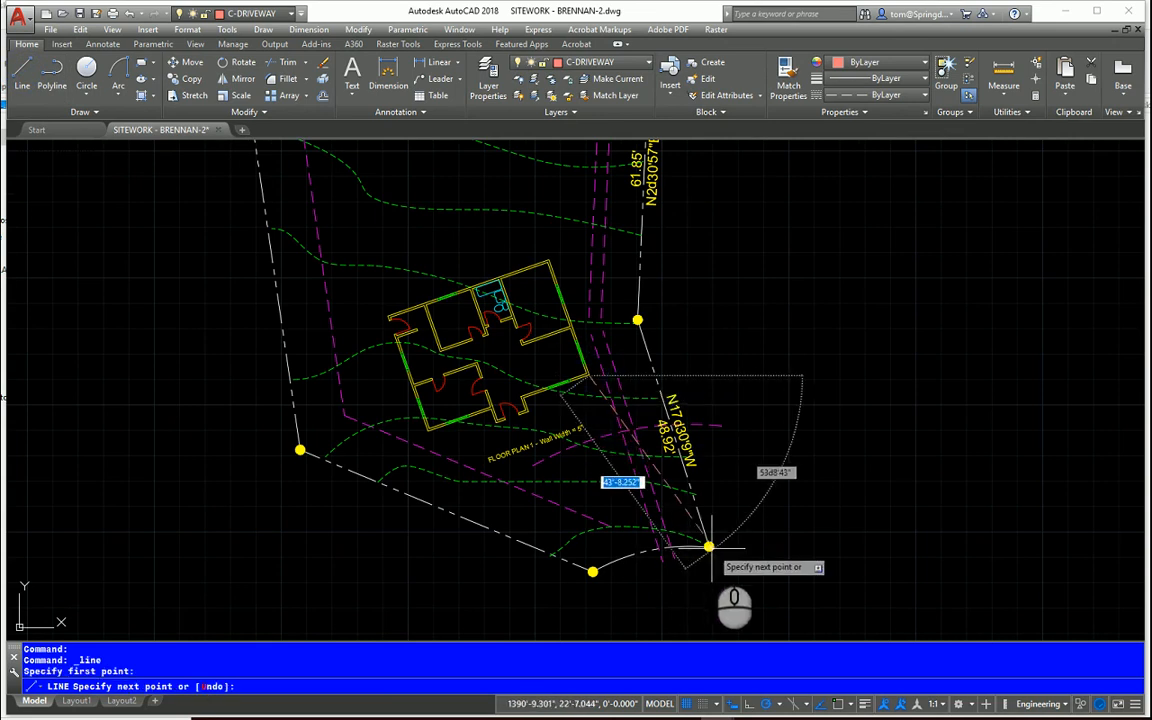
pyautogui.press('Escape')
pyautogui.press('Escape')
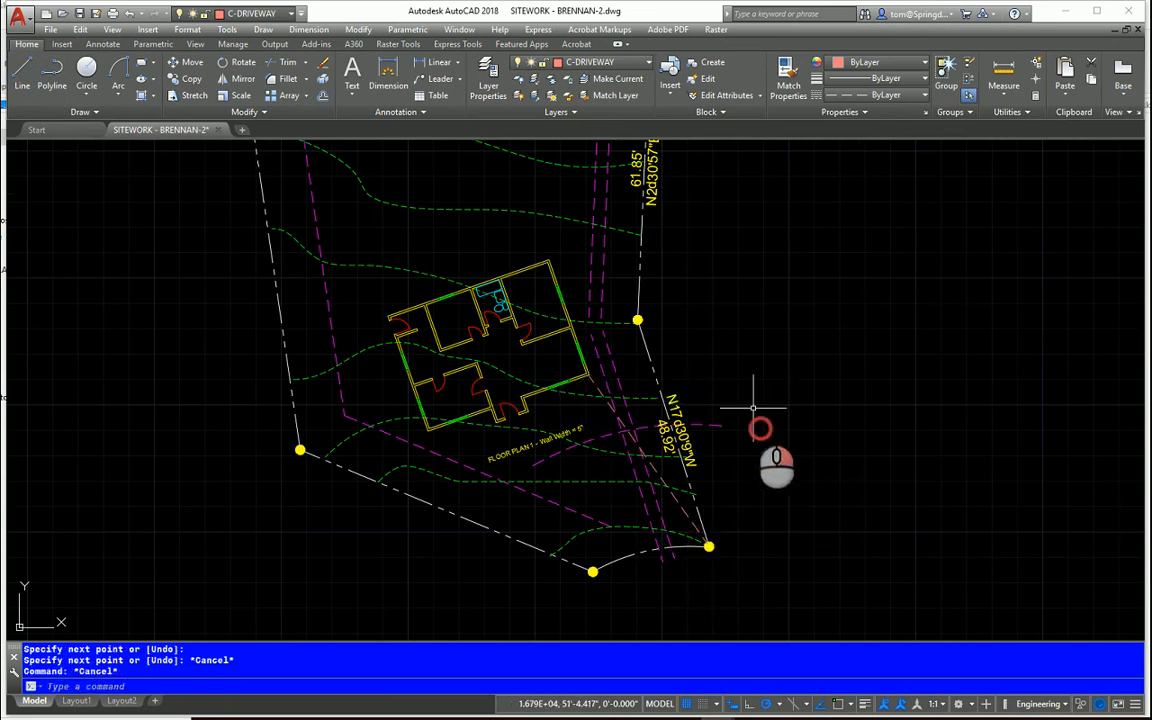
# - Draw the second driveway edge line from beside the house's front entry down to the curved front property line
pyautogui.rightClick(753, 408)
pyautogui.click(795, 416)
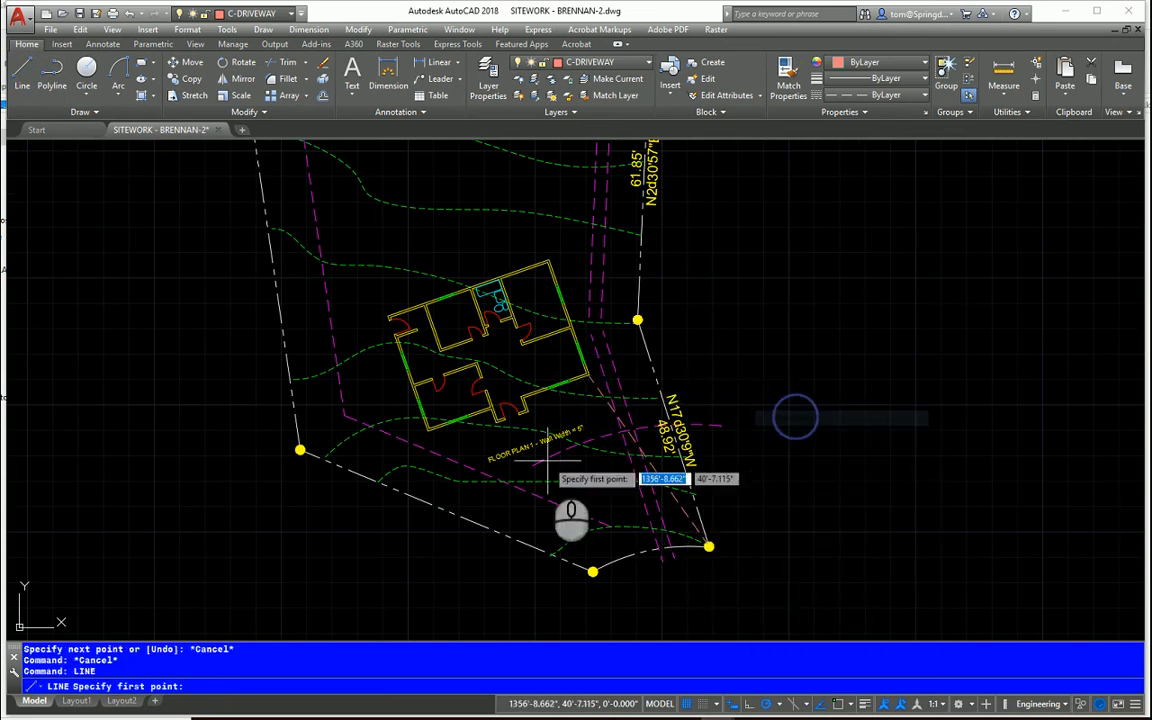
pyautogui.click(523, 398)
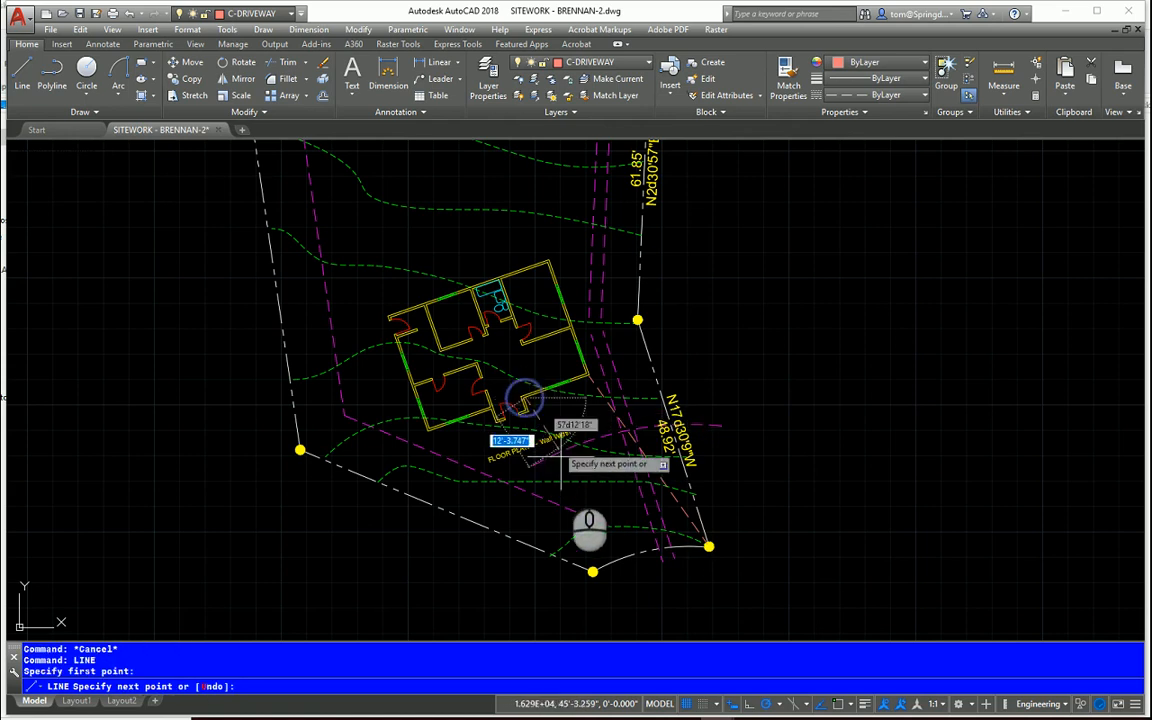
pyautogui.click(630, 554)
pyautogui.press('Escape')
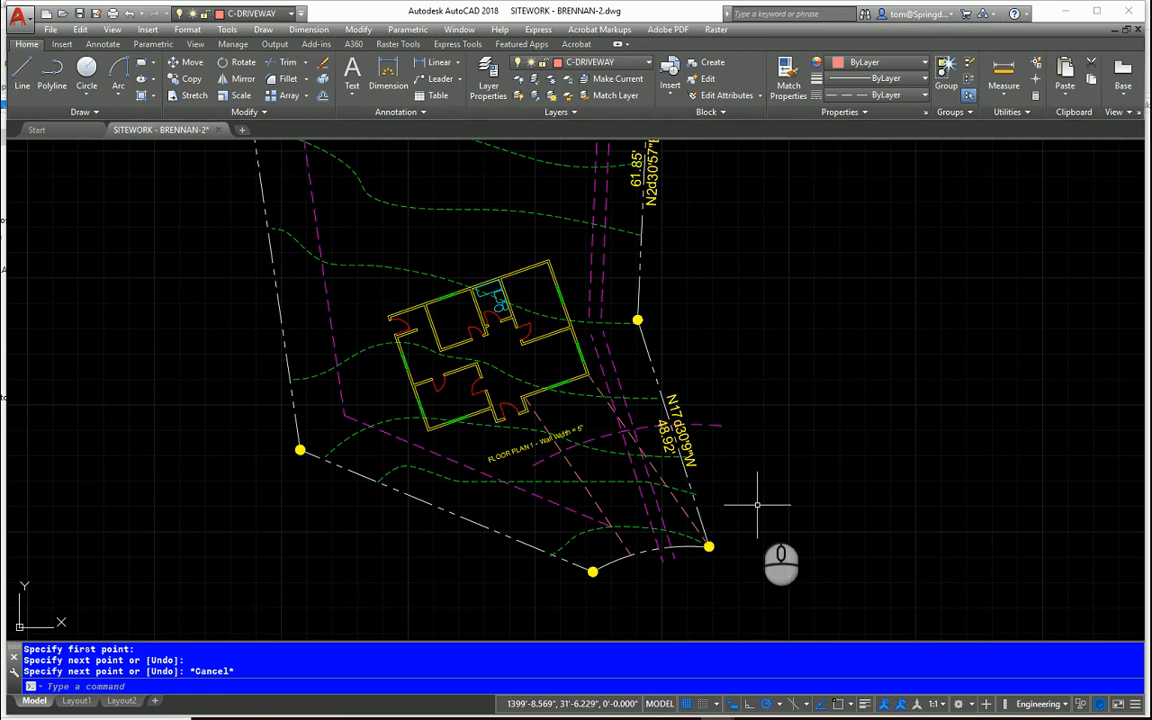
# - Make L-PLNT the current layer
pyautogui.click(649, 63)
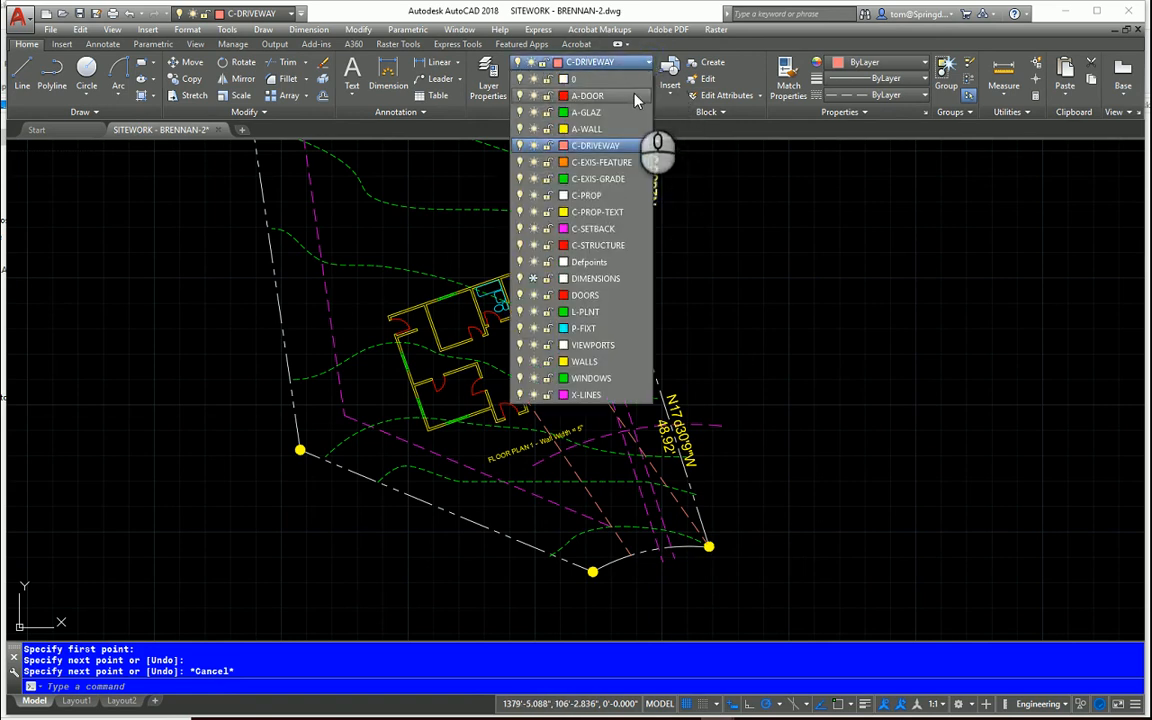
pyautogui.click(605, 314)
pyautogui.scroll(-2, 682, 270)
pyautogui.moveTo(695, 279); pyautogui.dragTo(660, 383, button='middle')
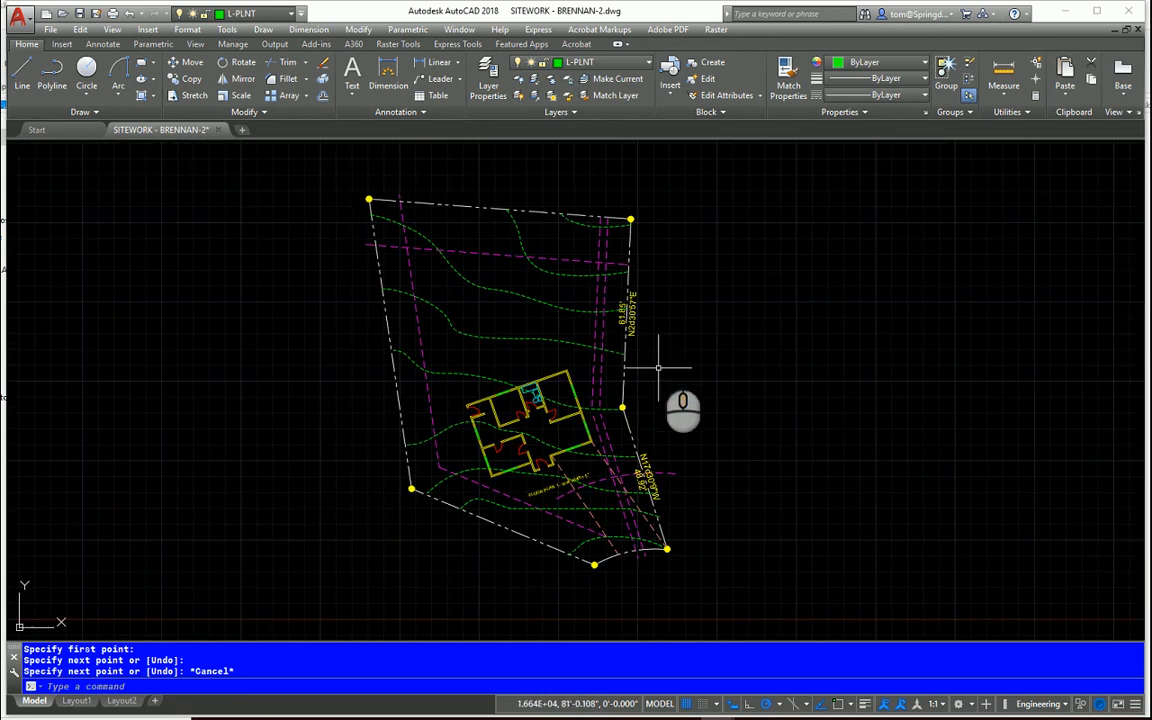
# - Insert the Trees - Imperial block at scale 1, placing and rotating it on screen just outside the lot's east property line
pyautogui.write('I')
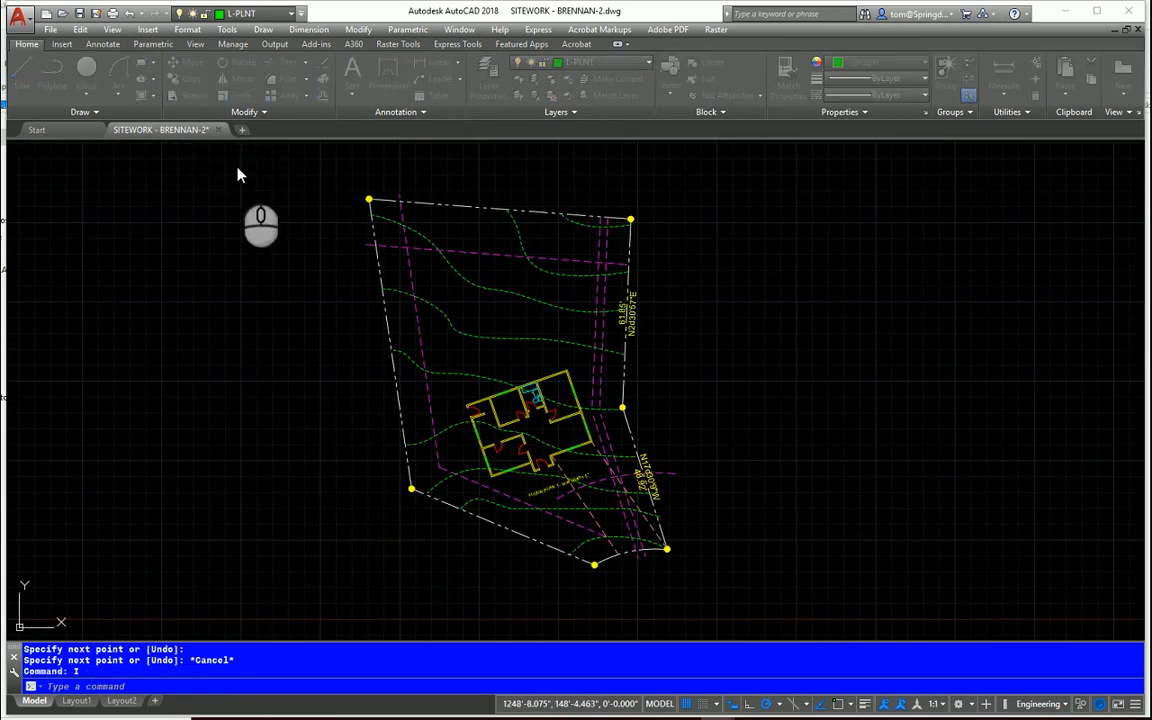
pyautogui.press('Return')
pyautogui.click(675, 279)
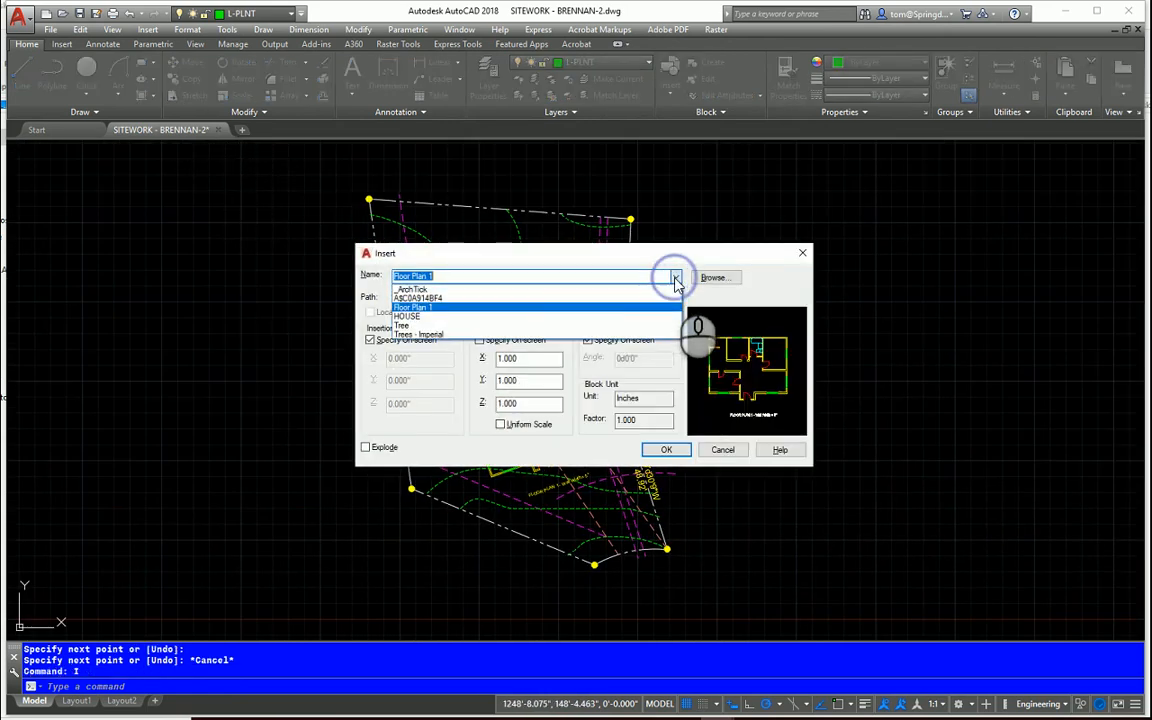
pyautogui.click(410, 336)
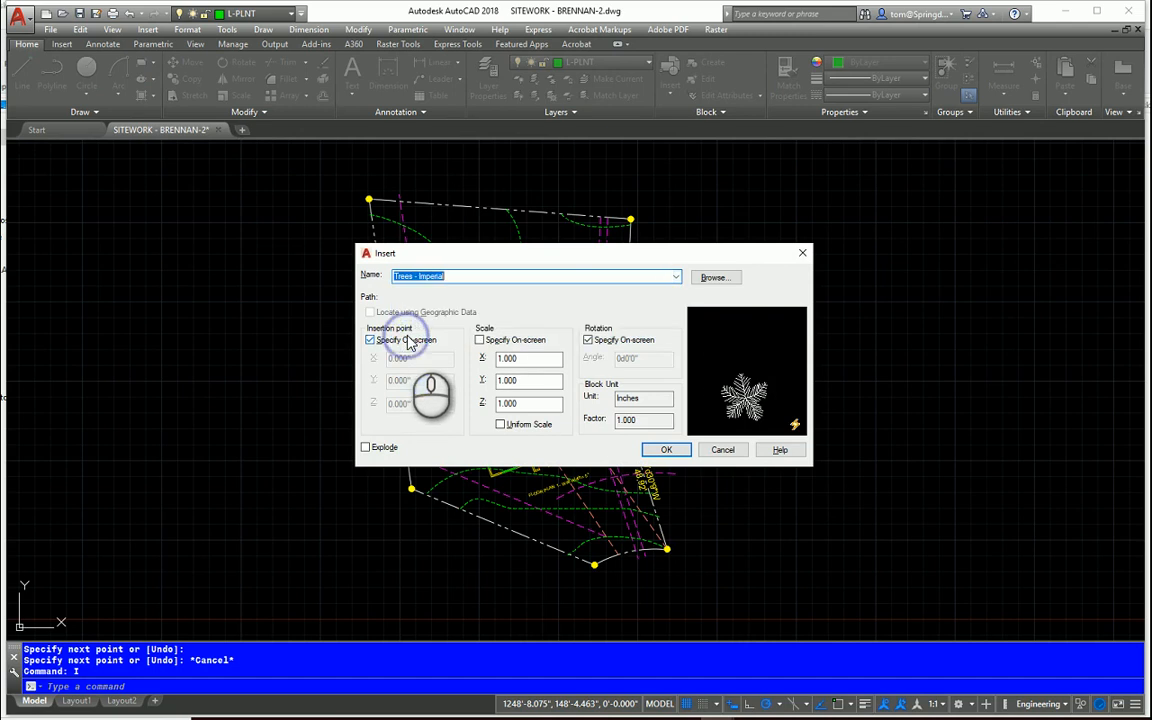
pyautogui.click(665, 449)
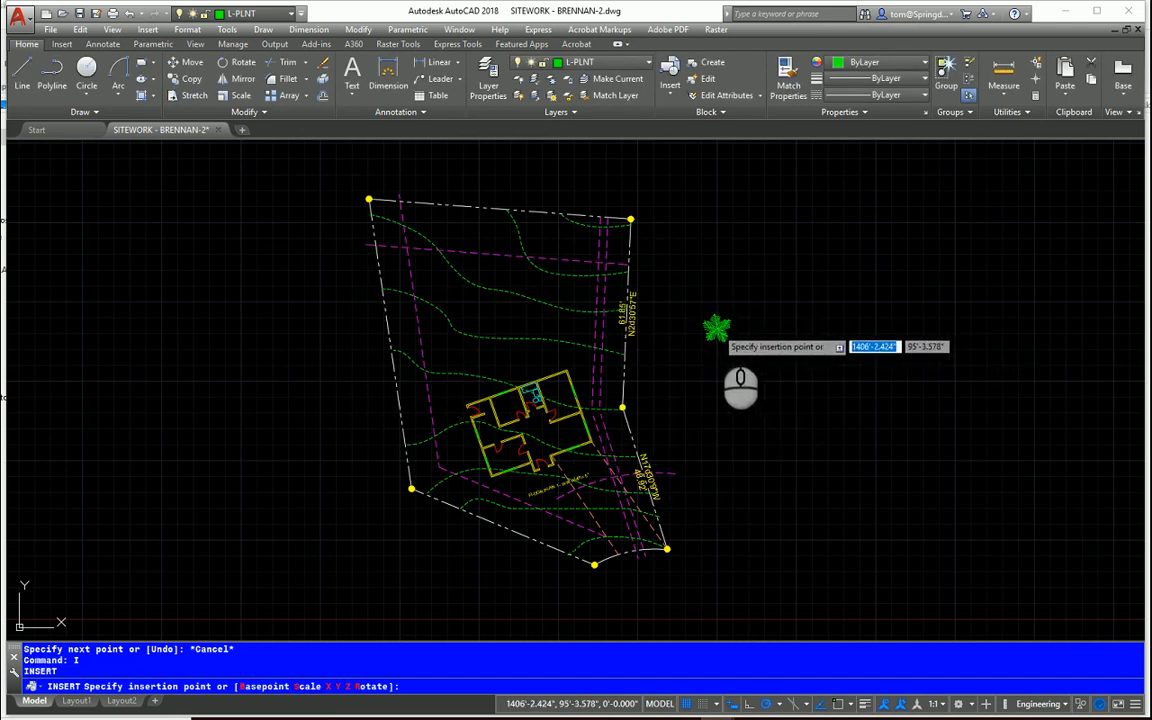
pyautogui.click(717, 330)
pyautogui.click(743, 335)
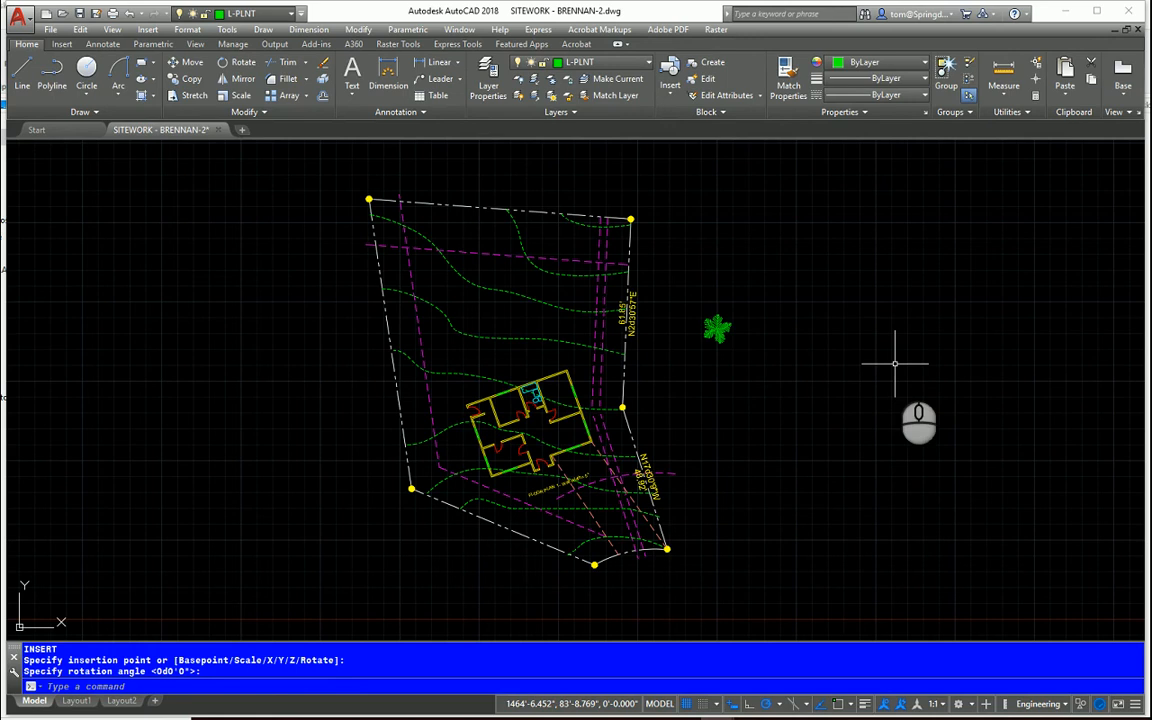
pyautogui.scroll(2, 710, 336)
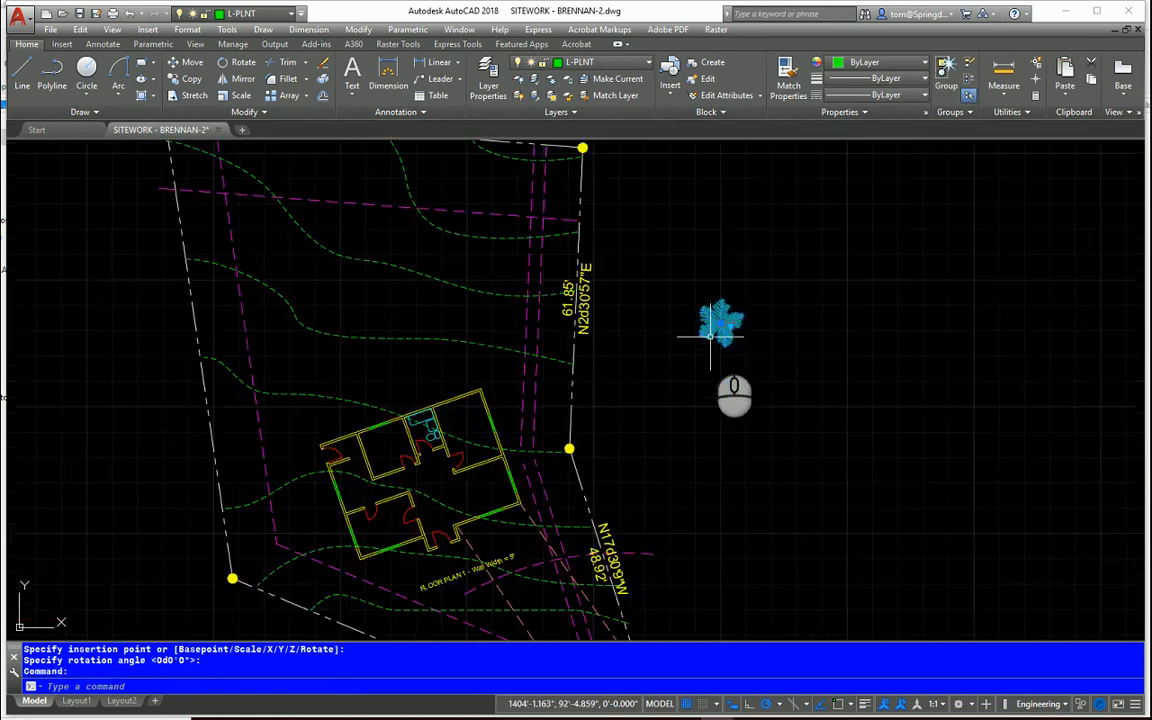
# - Try the inserted tree block as Shrub, Type 1 Evergreen, Type 2 Deciduous, Type 2 Evergreen and Type 3 Evergreen in plan view
pyautogui.scroll(2, 710, 336)
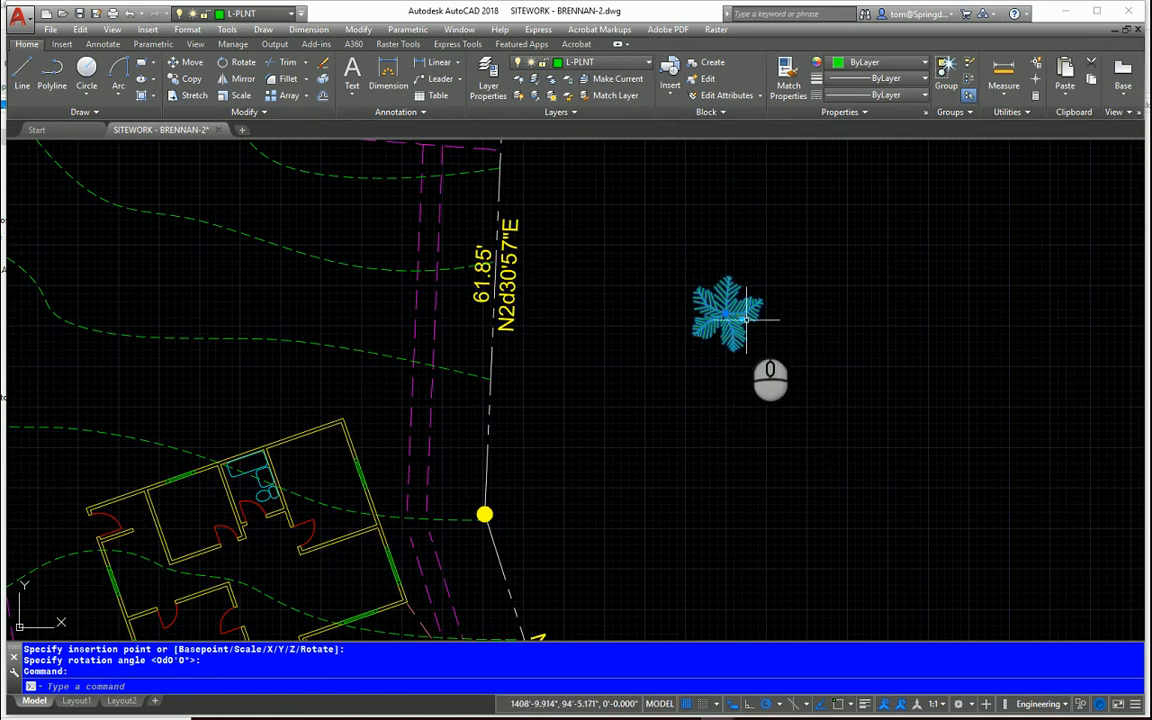
pyautogui.click(742, 318)
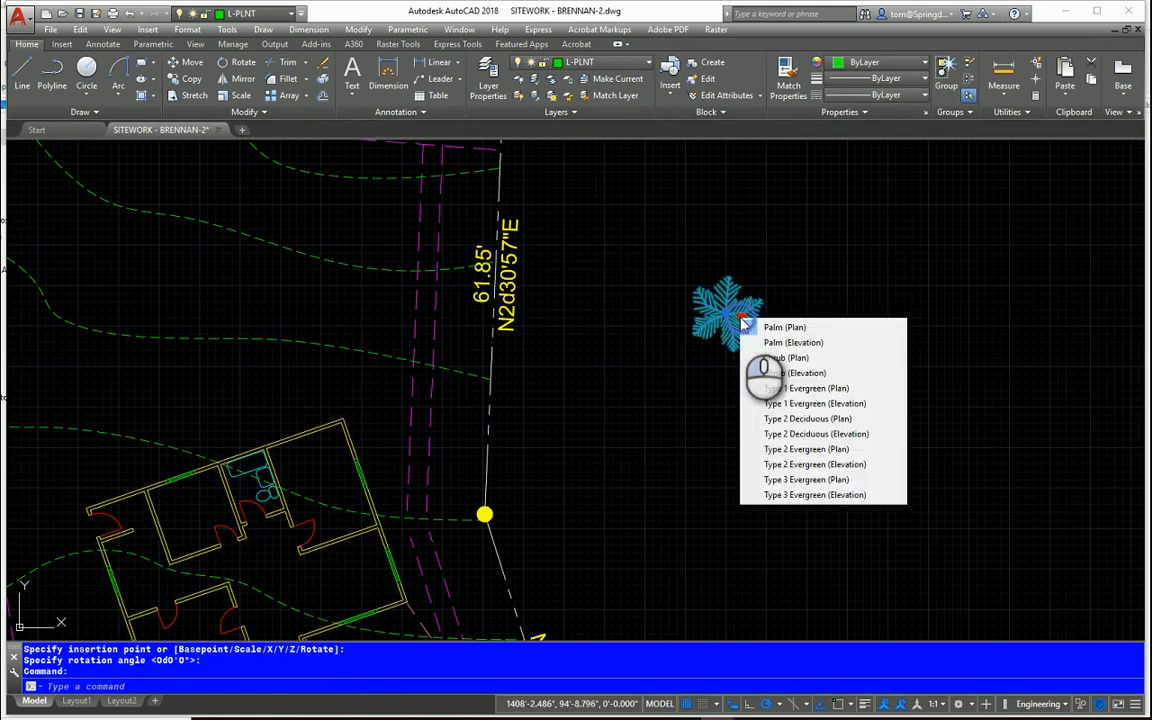
pyautogui.click(778, 357)
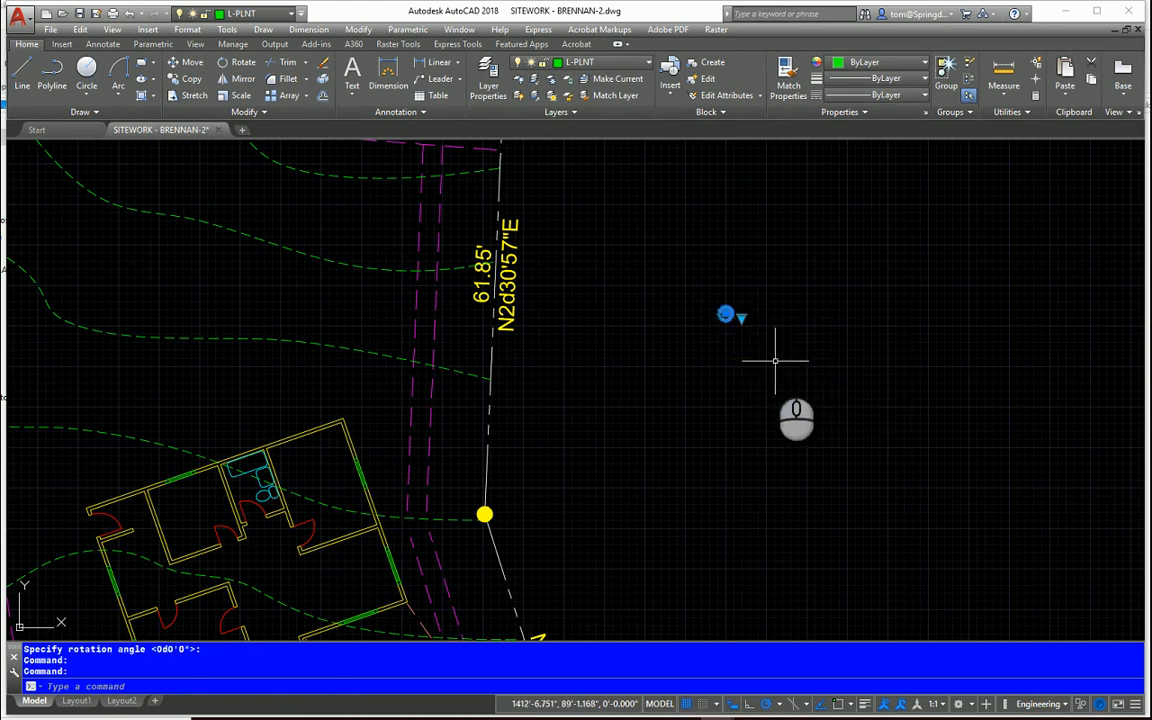
pyautogui.click(743, 319)
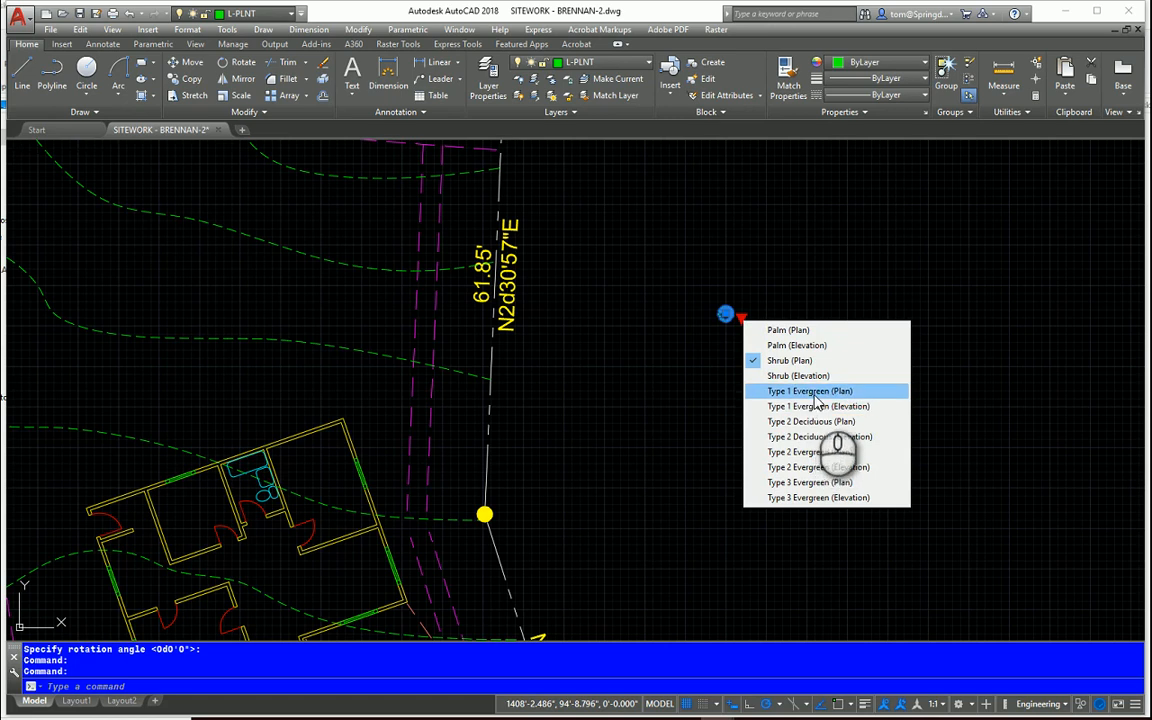
pyautogui.click(810, 391)
pyautogui.click(741, 318)
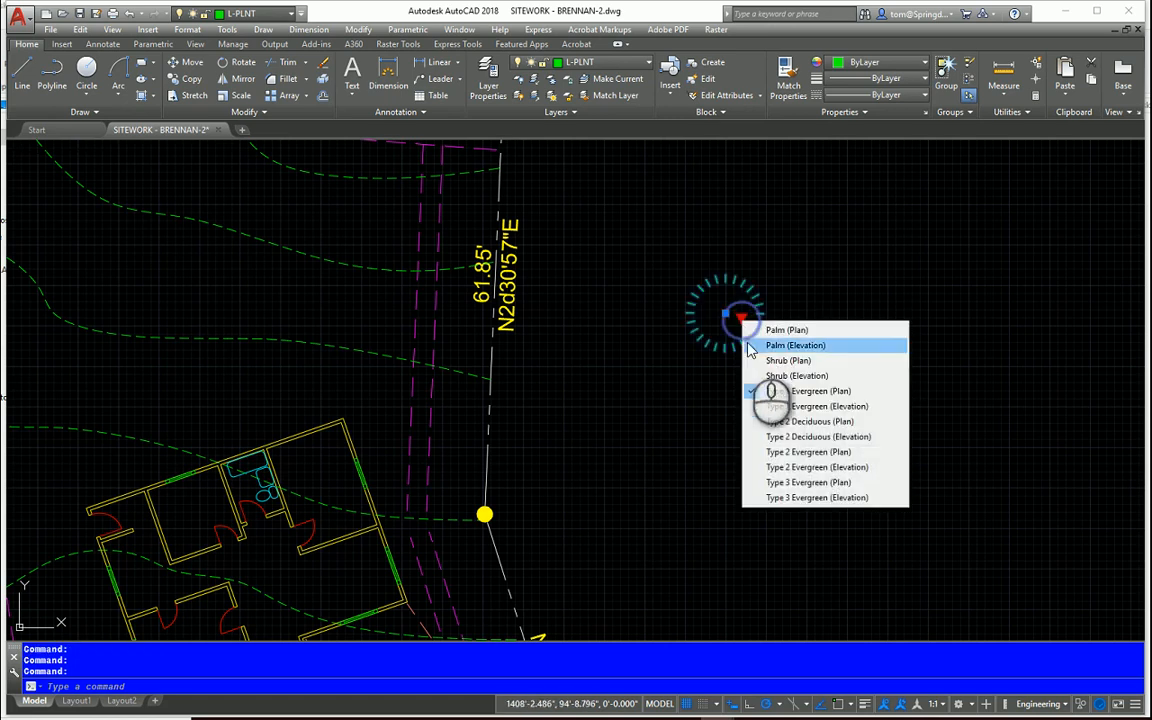
pyautogui.click(786, 421)
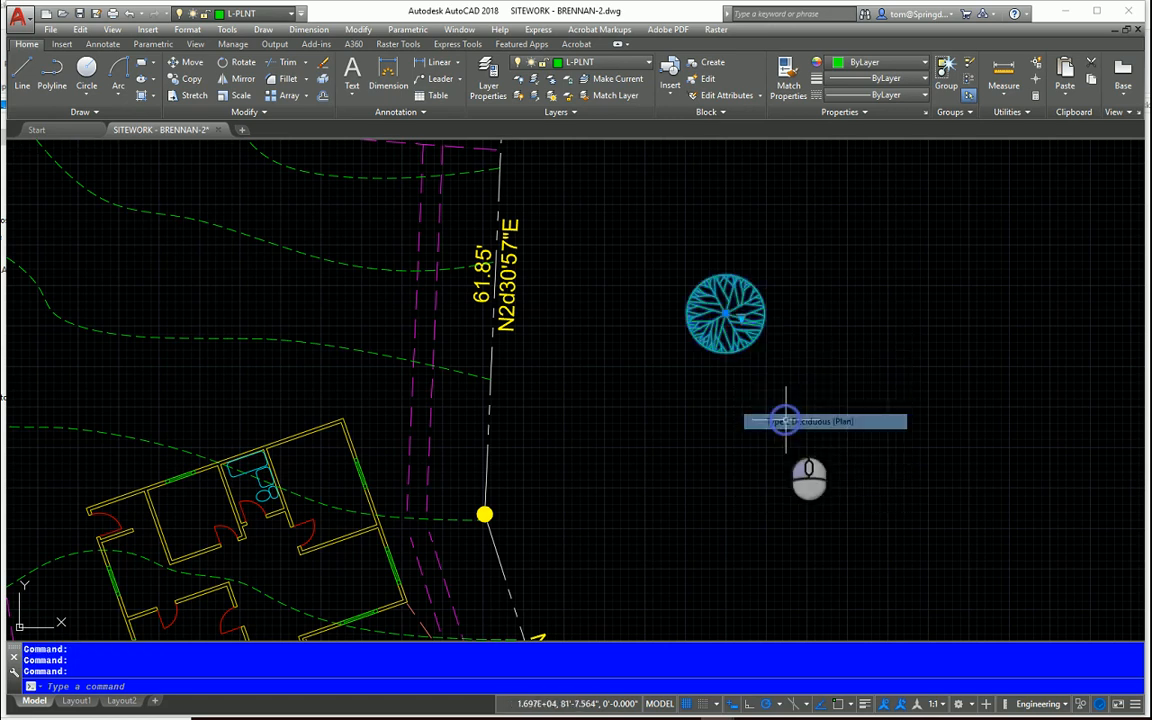
pyautogui.click(741, 318)
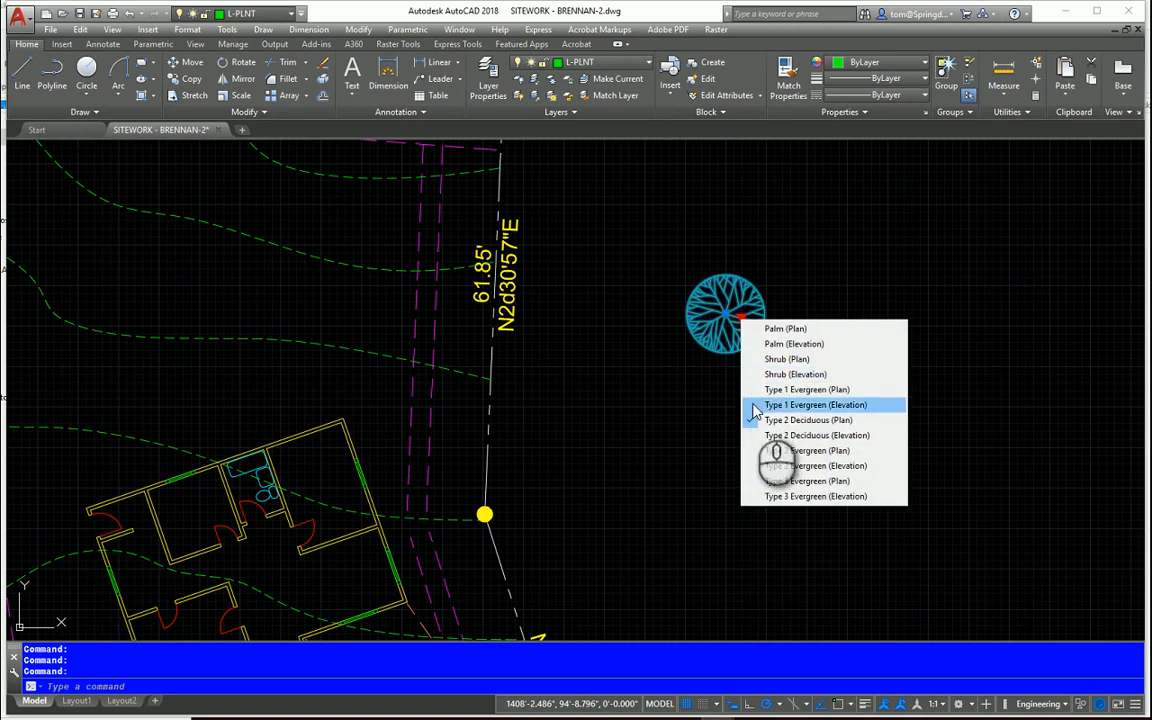
pyautogui.click(772, 451)
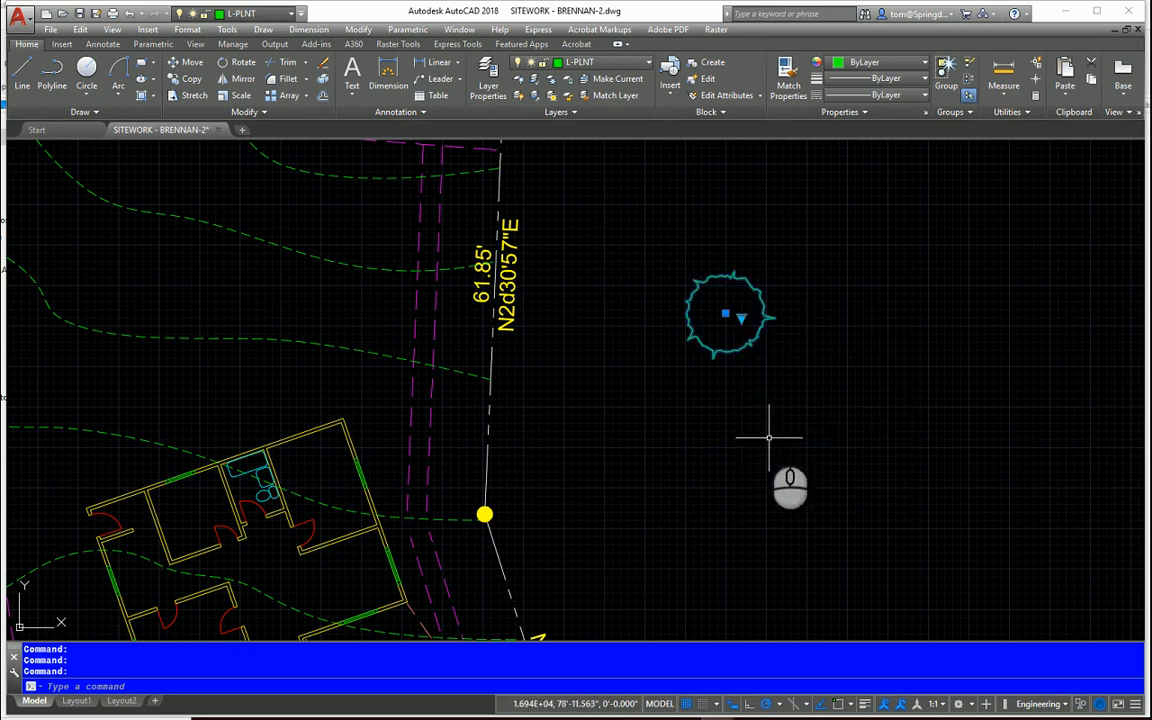
pyautogui.click(741, 318)
pyautogui.click(782, 476)
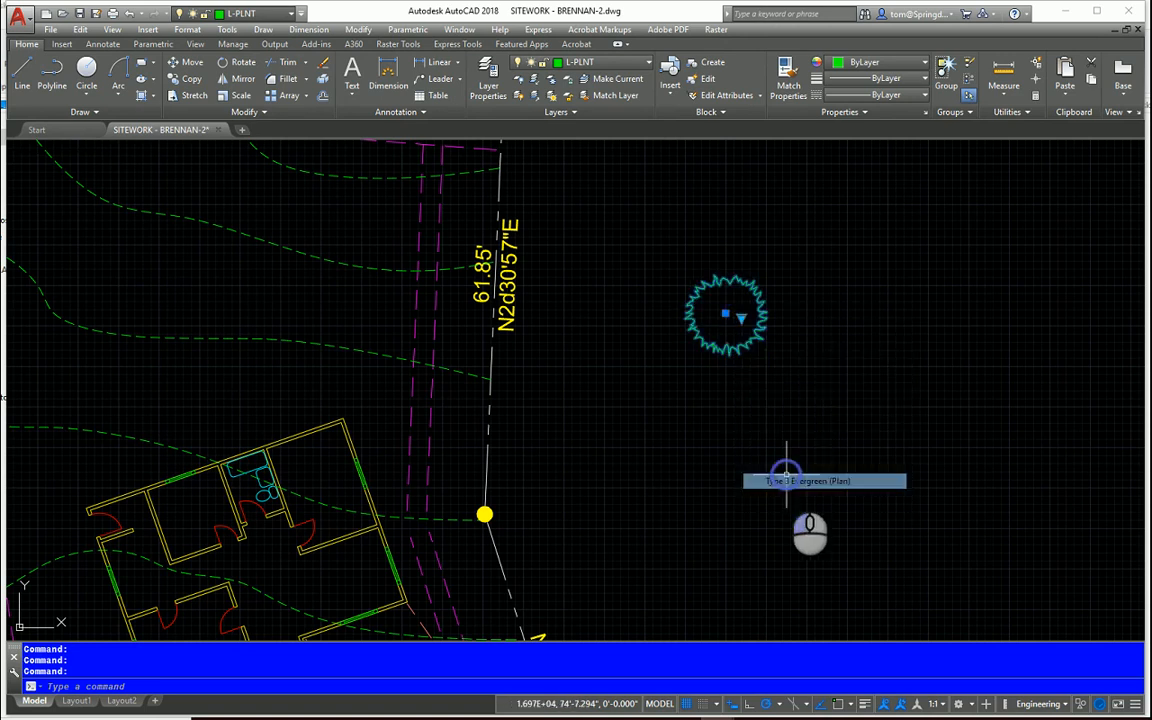
# - Set the tree block to Type 2 Deciduous (Plan) and move it inside the lot, just east of the west setback line
pyautogui.click(741, 318)
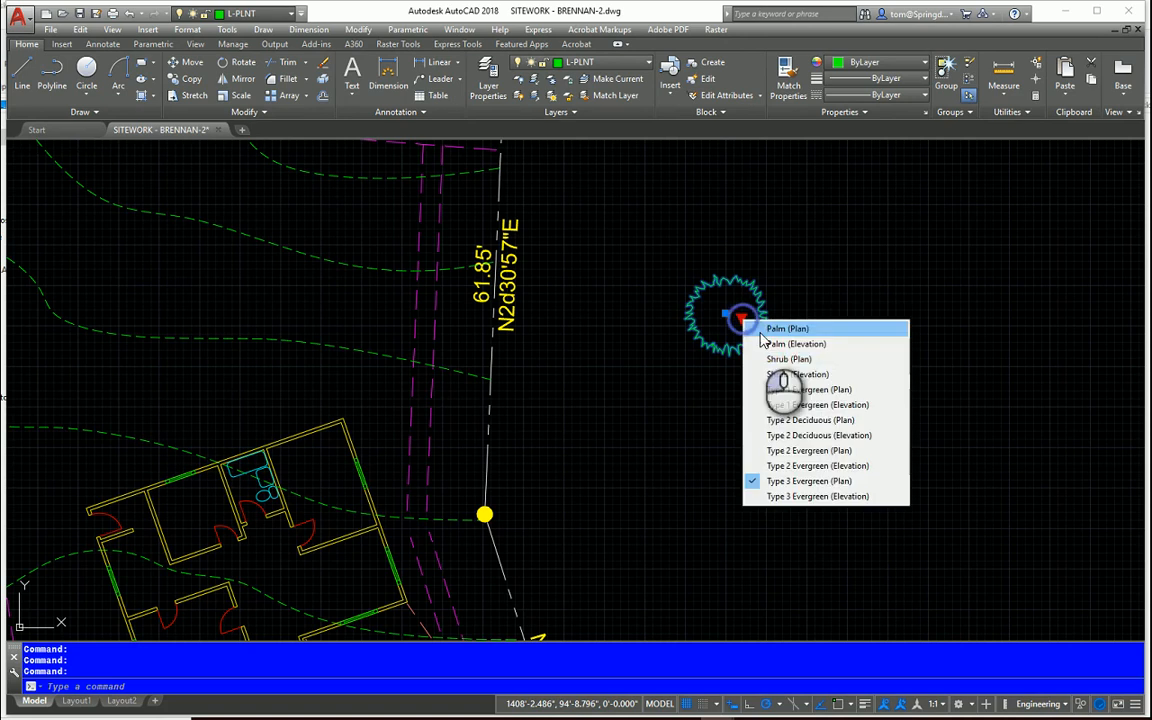
pyautogui.click(797, 421)
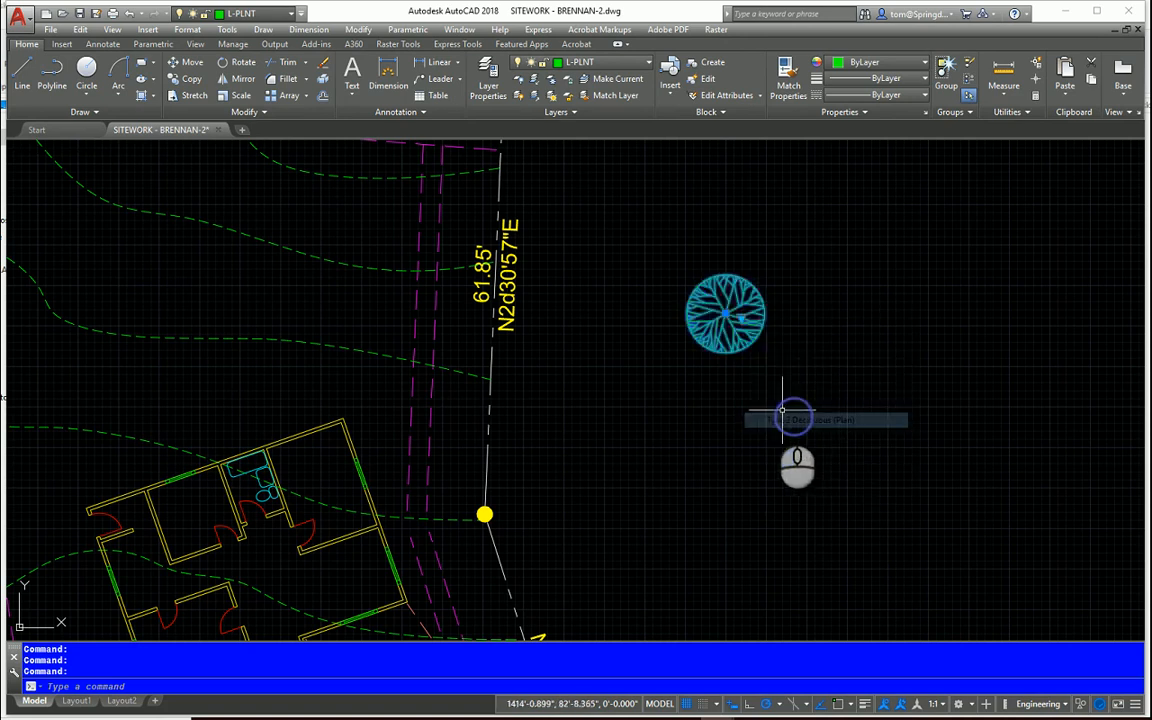
pyautogui.click(726, 314)
pyautogui.scroll(-3, 645, 400)
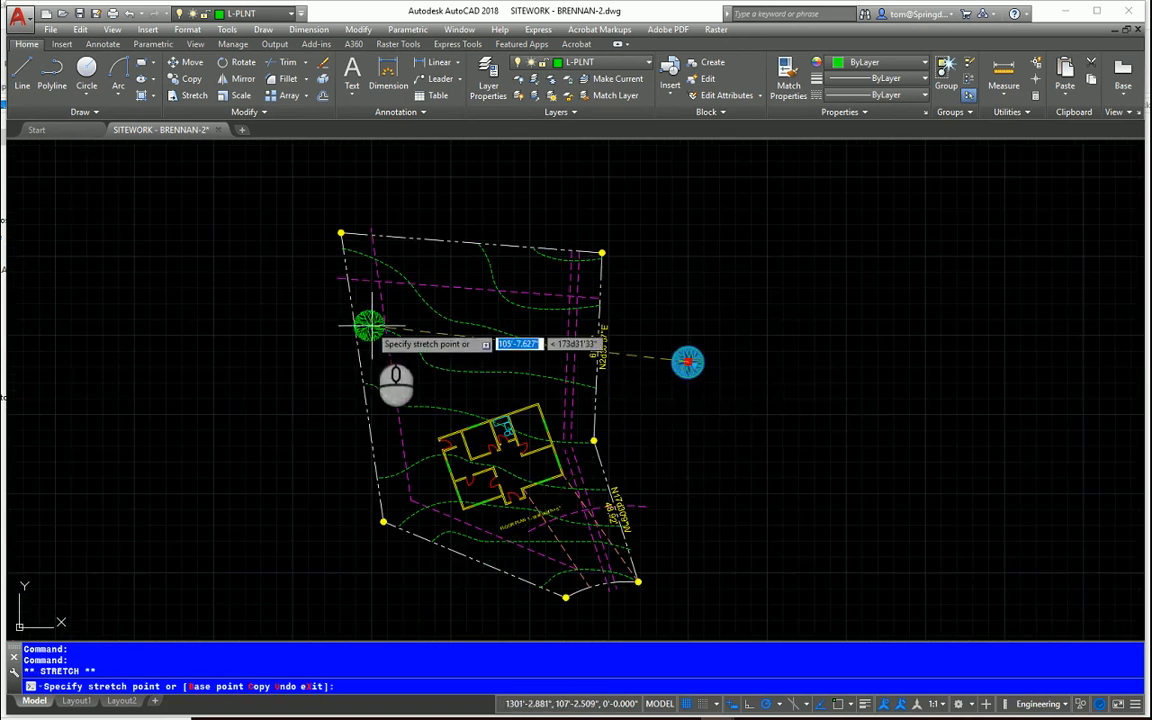
pyautogui.scroll(3, 400, 322)
pyautogui.click(445, 273)
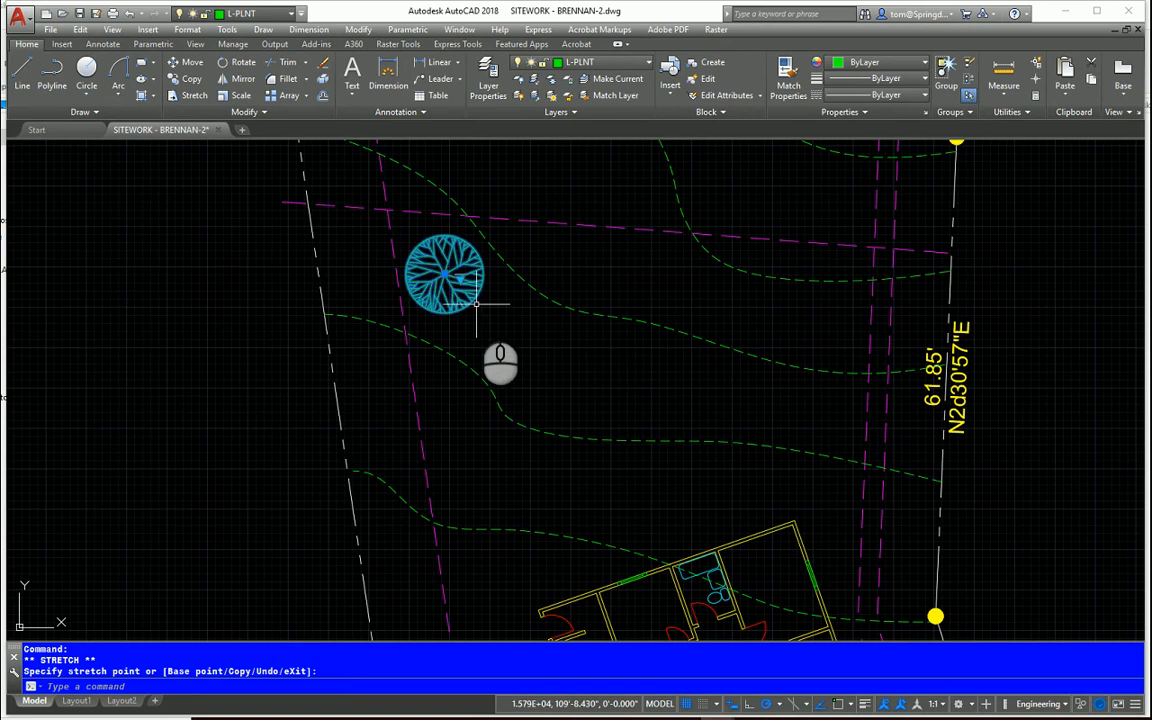
# - Copy the deciduous tree to nine spots around the lot: across the yard north of the house, along the west side, and southwest of the house
pyautogui.click(445, 272)
pyautogui.rightClick(445, 274)
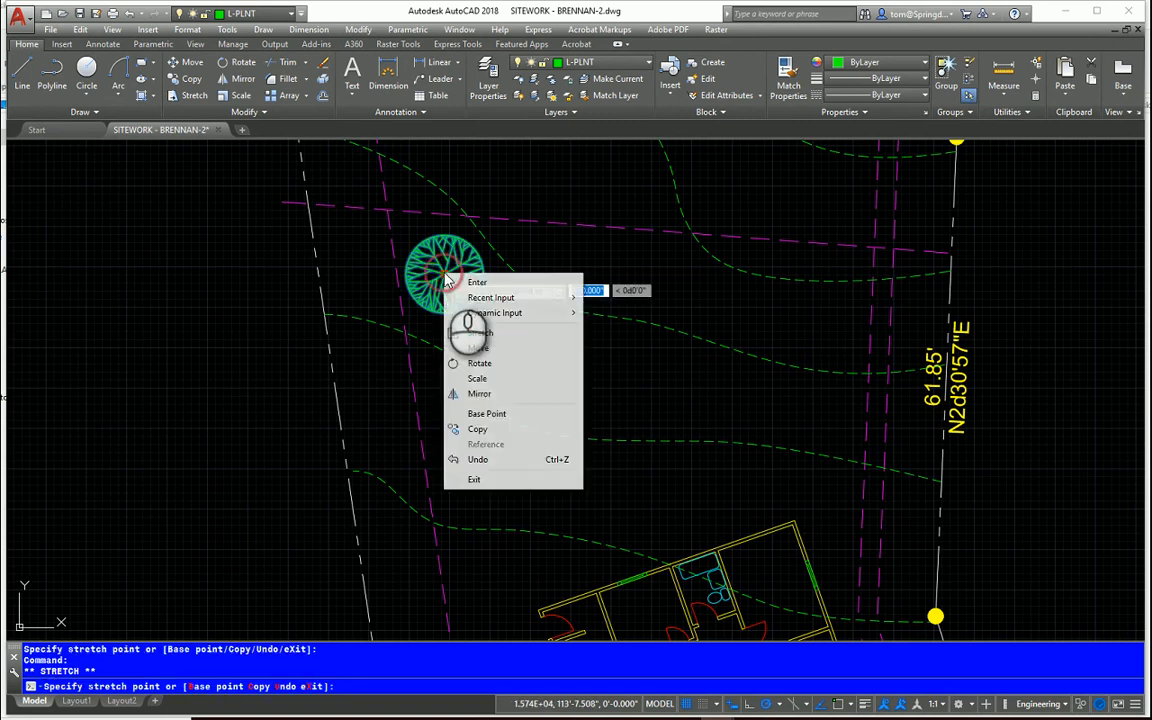
pyautogui.click(478, 429)
pyautogui.click(585, 259)
pyautogui.click(658, 357)
pyautogui.click(583, 411)
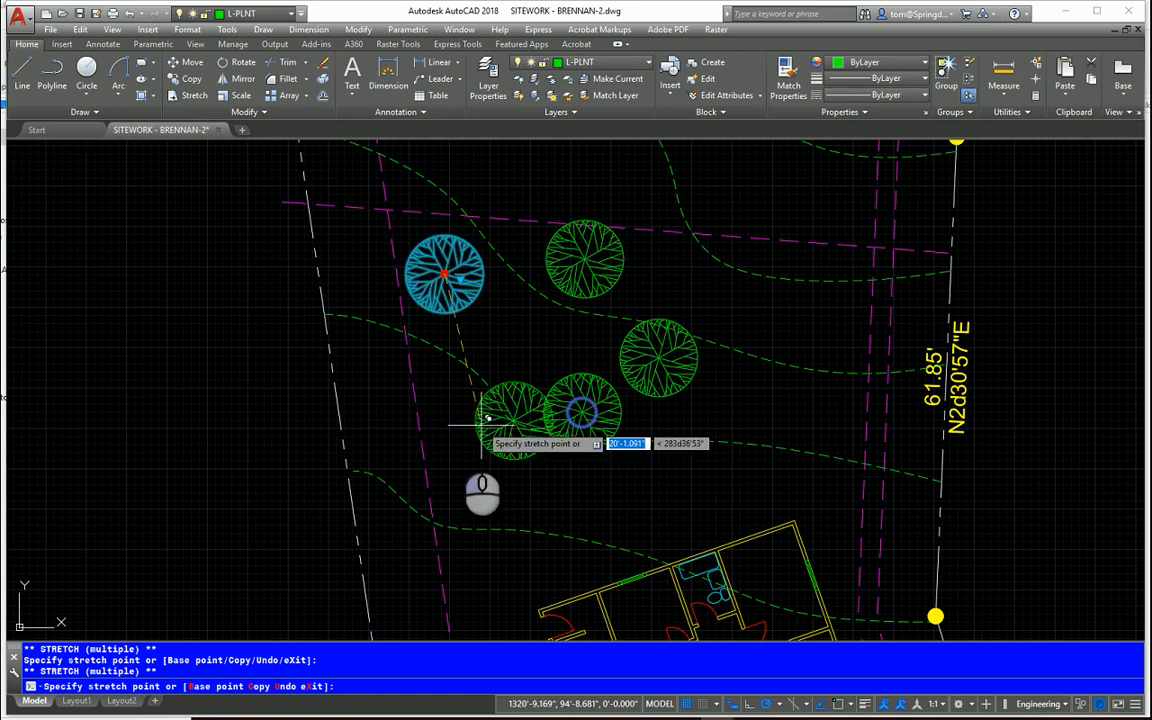
pyautogui.click(400, 485)
pyautogui.click(790, 207)
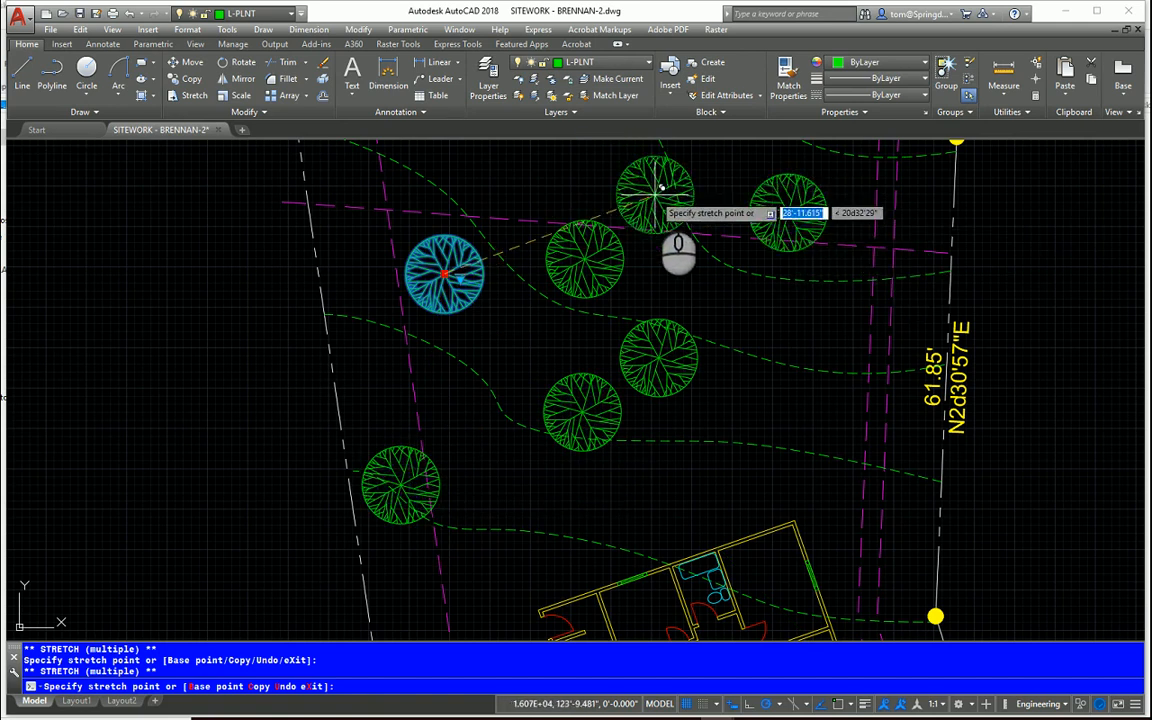
pyautogui.scroll(-4, 710, 300)
pyautogui.click(733, 350)
pyautogui.click(607, 440)
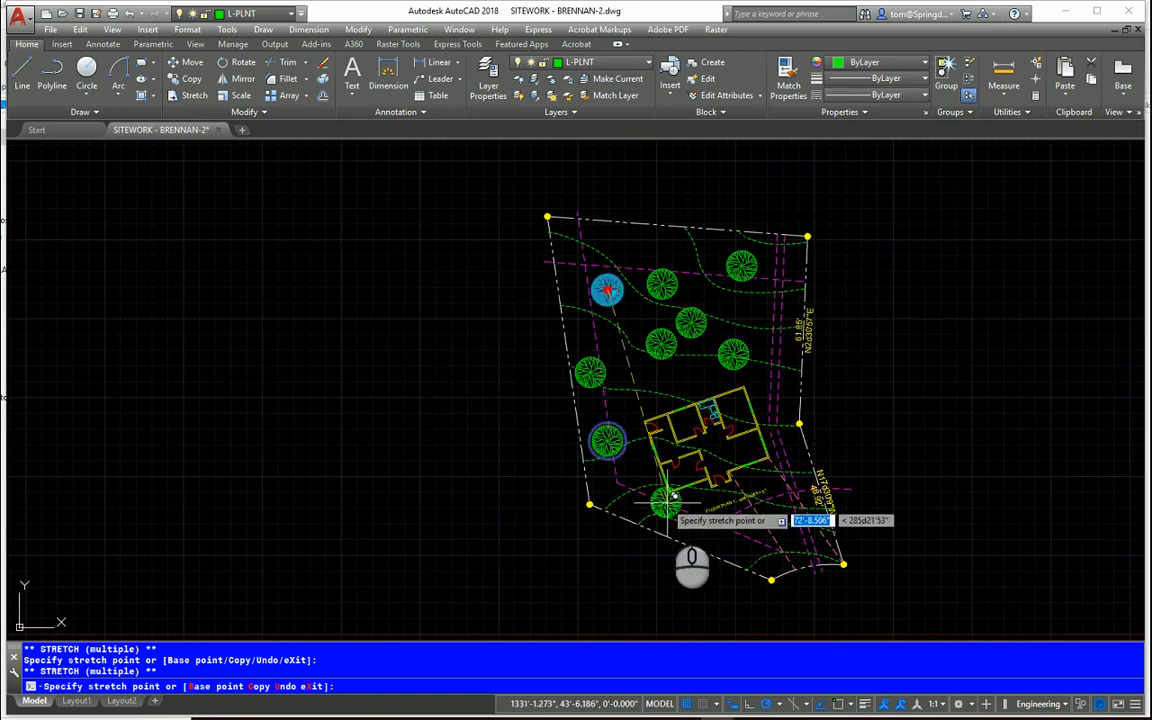
pyautogui.click(656, 513)
pyautogui.click(607, 235)
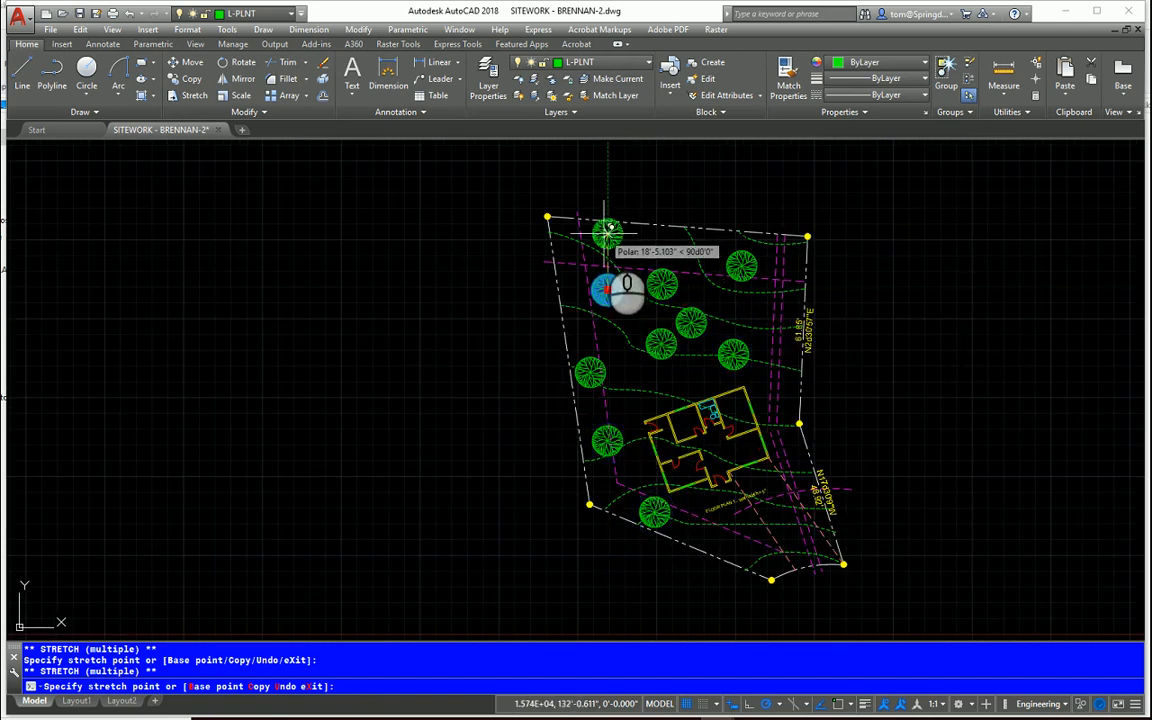
pyautogui.press('Escape')
# - Scale the original deciduous tree near the west setback line by a factor of .5 about its center
pyautogui.scroll(4, 625, 300)
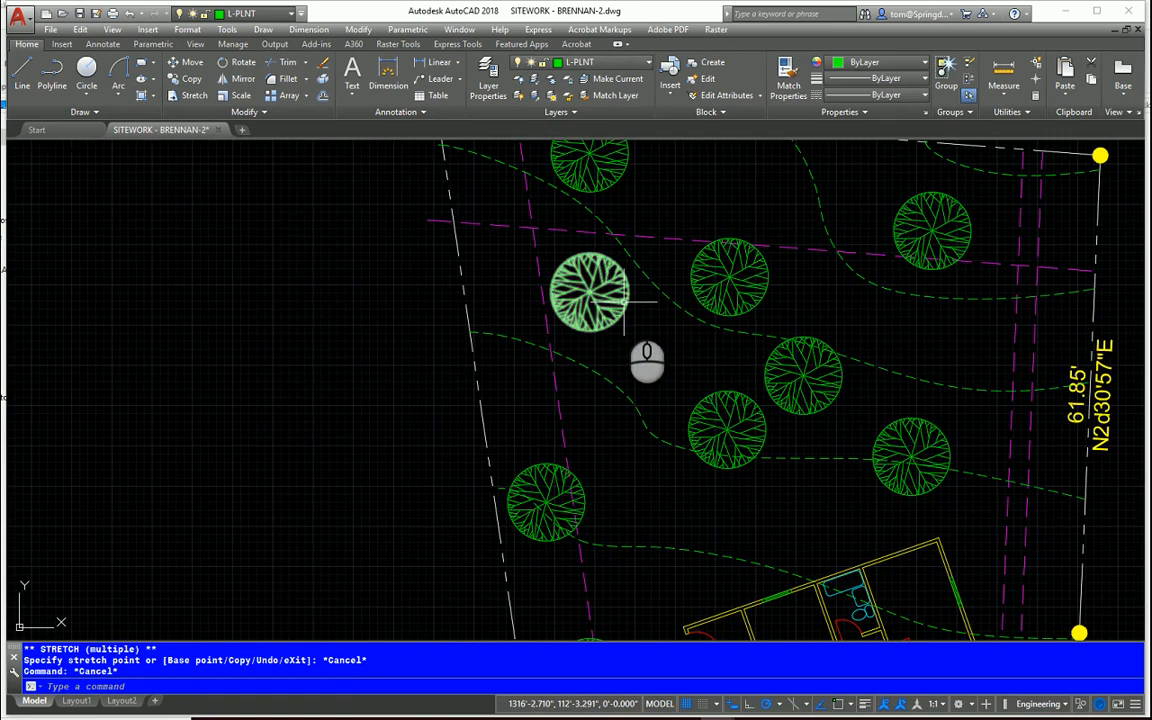
pyautogui.click(627, 302)
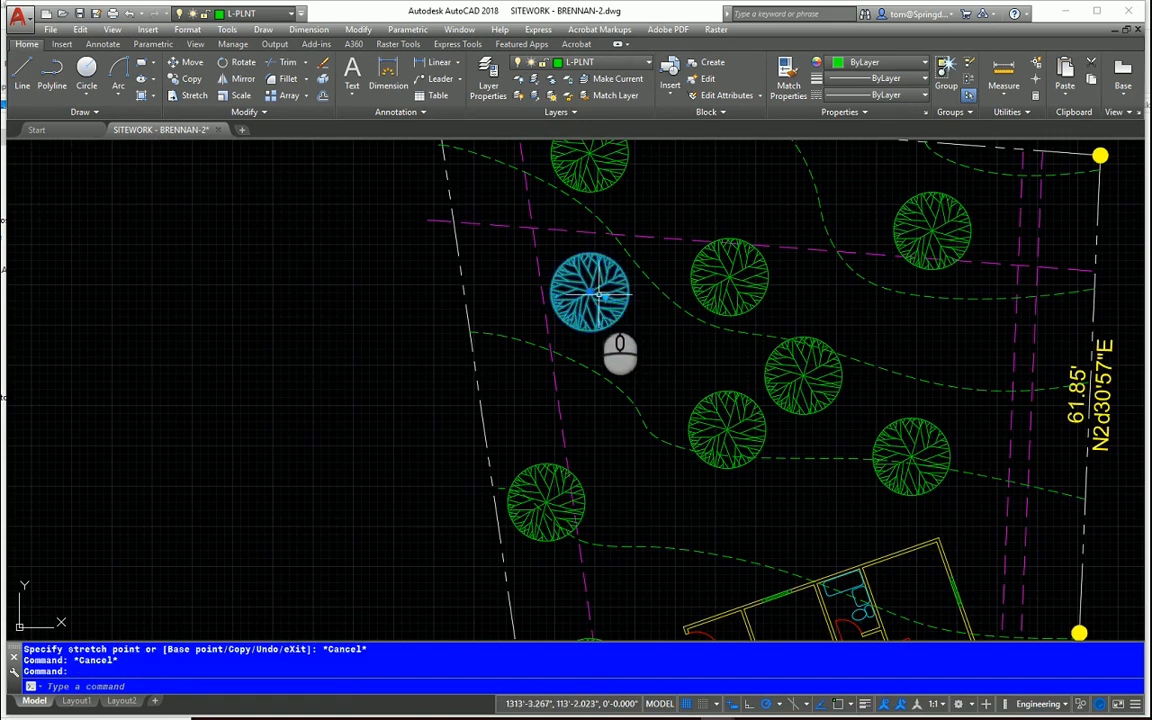
pyautogui.click(590, 291)
pyautogui.rightClick(591, 292)
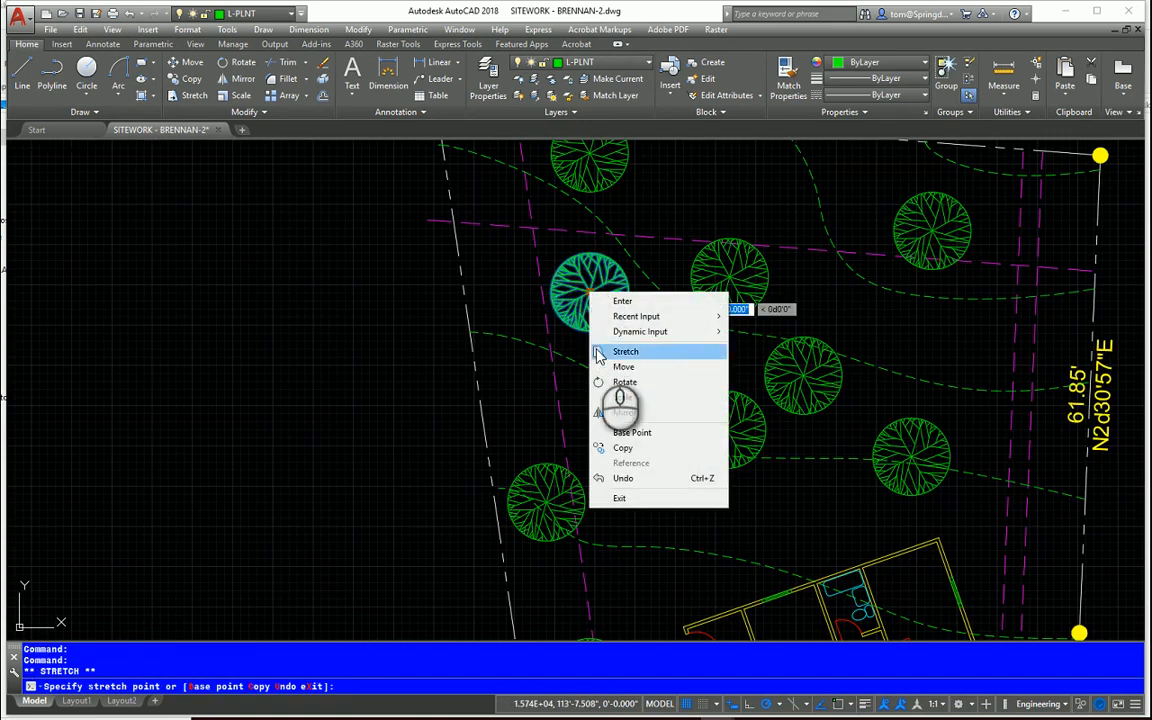
pyautogui.click(621, 398)
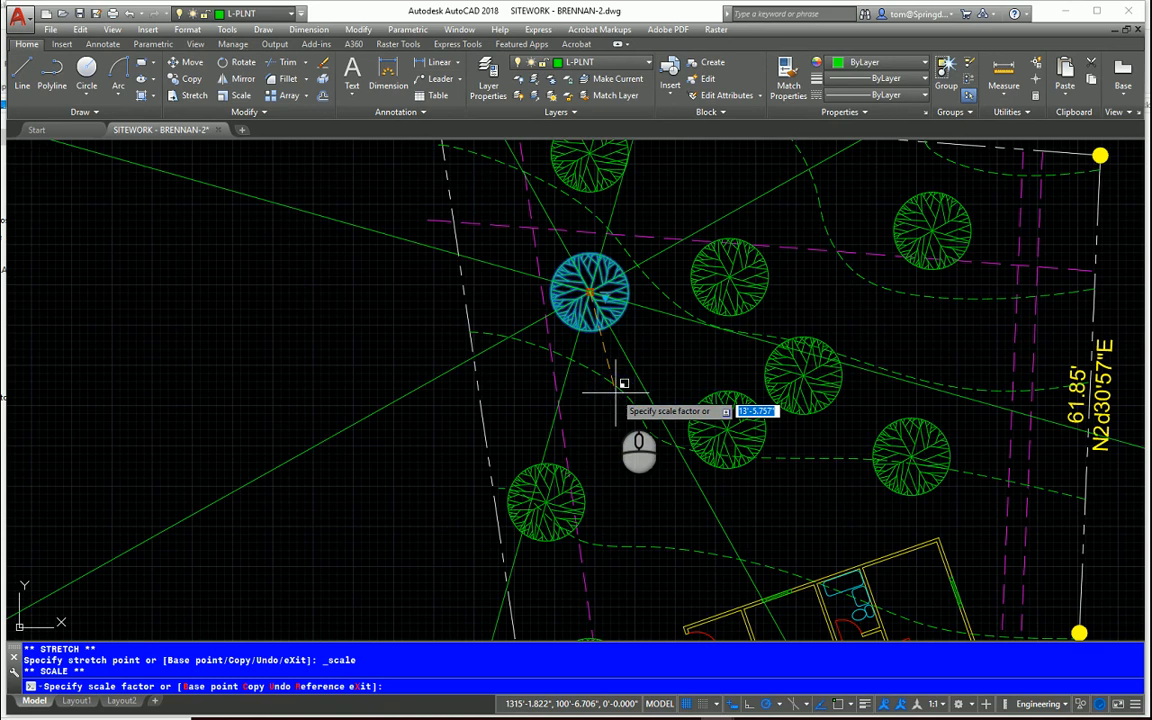
pyautogui.write('.5')
pyautogui.press('Return')
pyautogui.press('Escape')
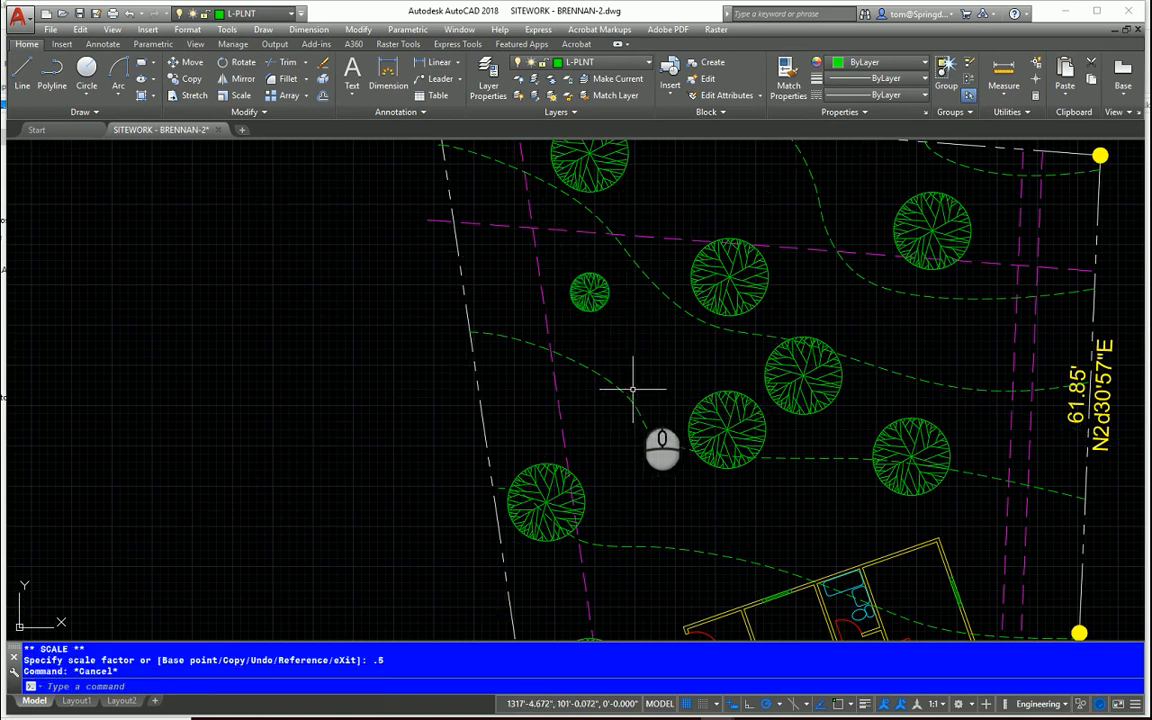
# - Scale the deciduous tree in the middle of the yard north of the house by a factor of .8 about its center
pyautogui.scroll(2, 660, 382)
pyautogui.scroll(-2, 690, 380)
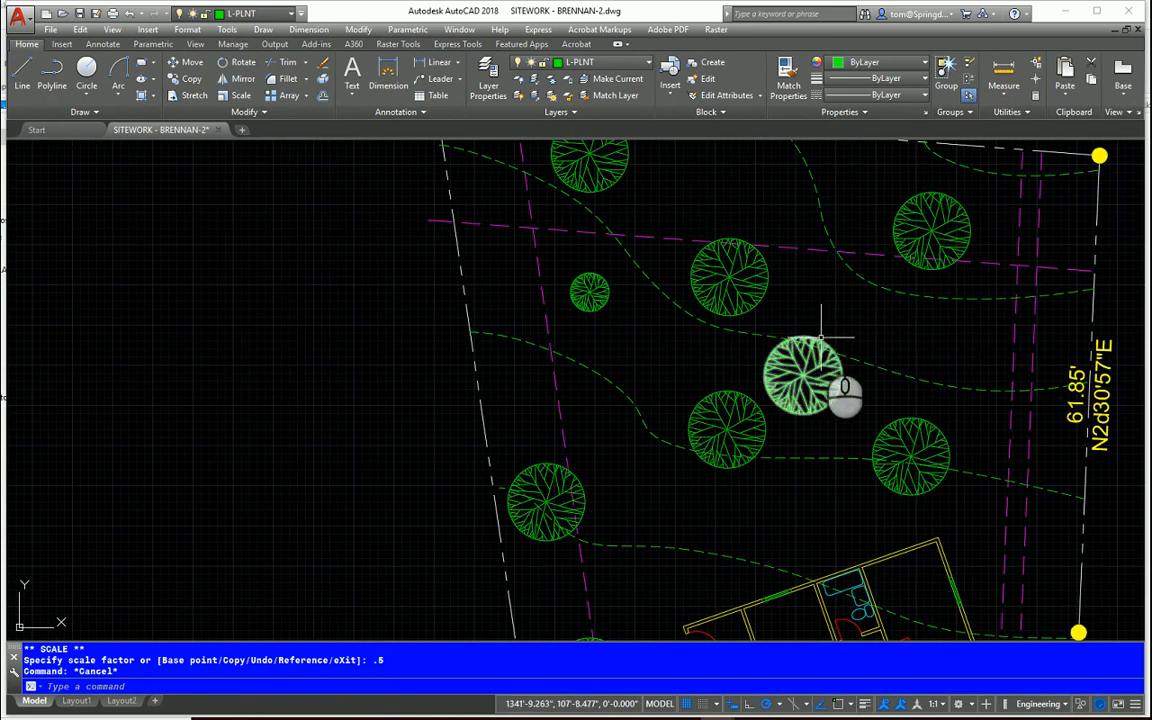
pyautogui.click(820, 338)
pyautogui.press('Escape')
pyautogui.click(840, 381)
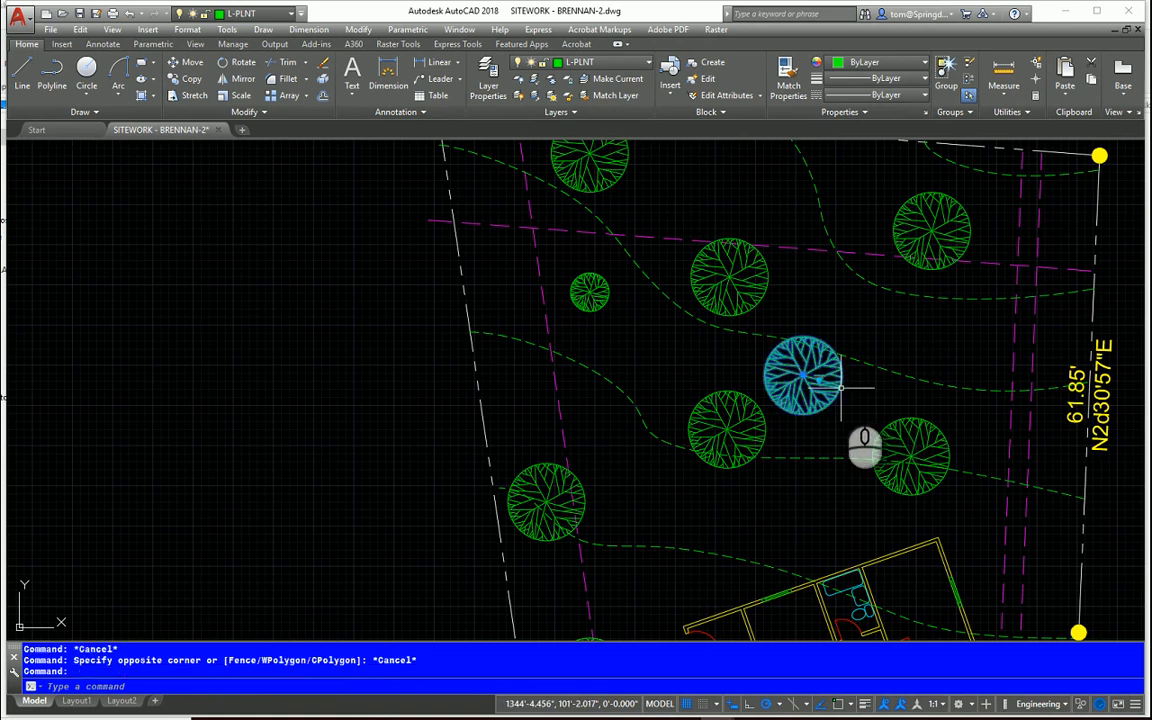
pyautogui.click(803, 375)
pyautogui.rightClick(803, 375)
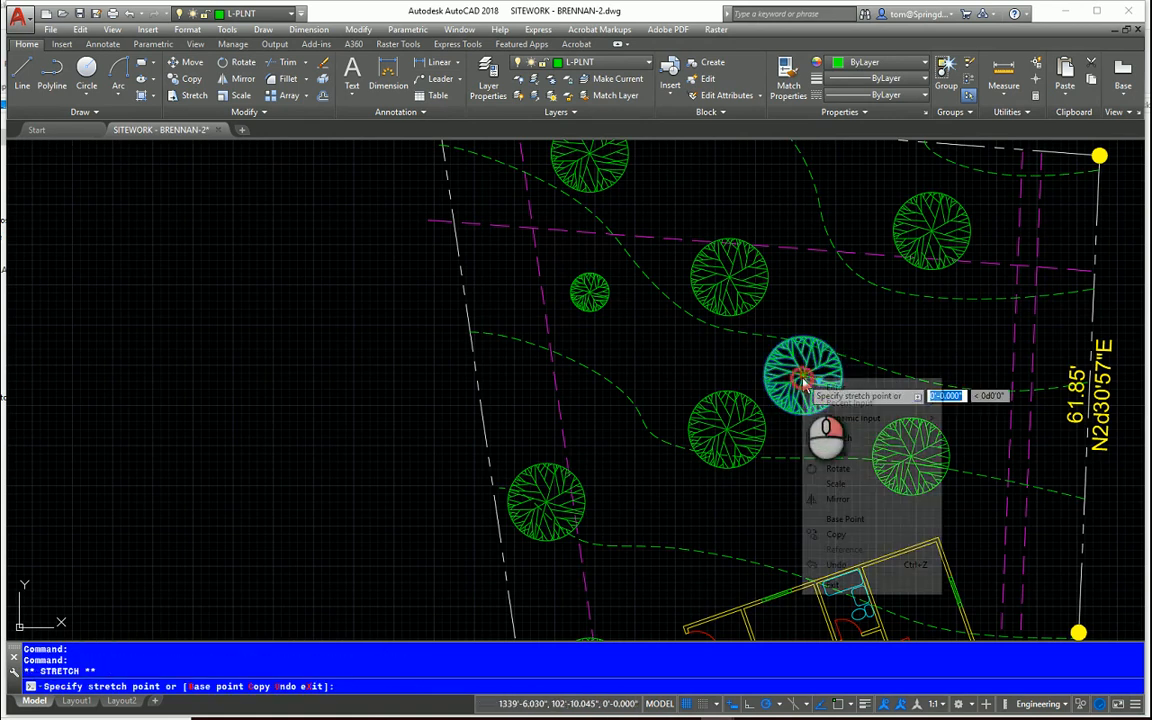
pyautogui.click(833, 483)
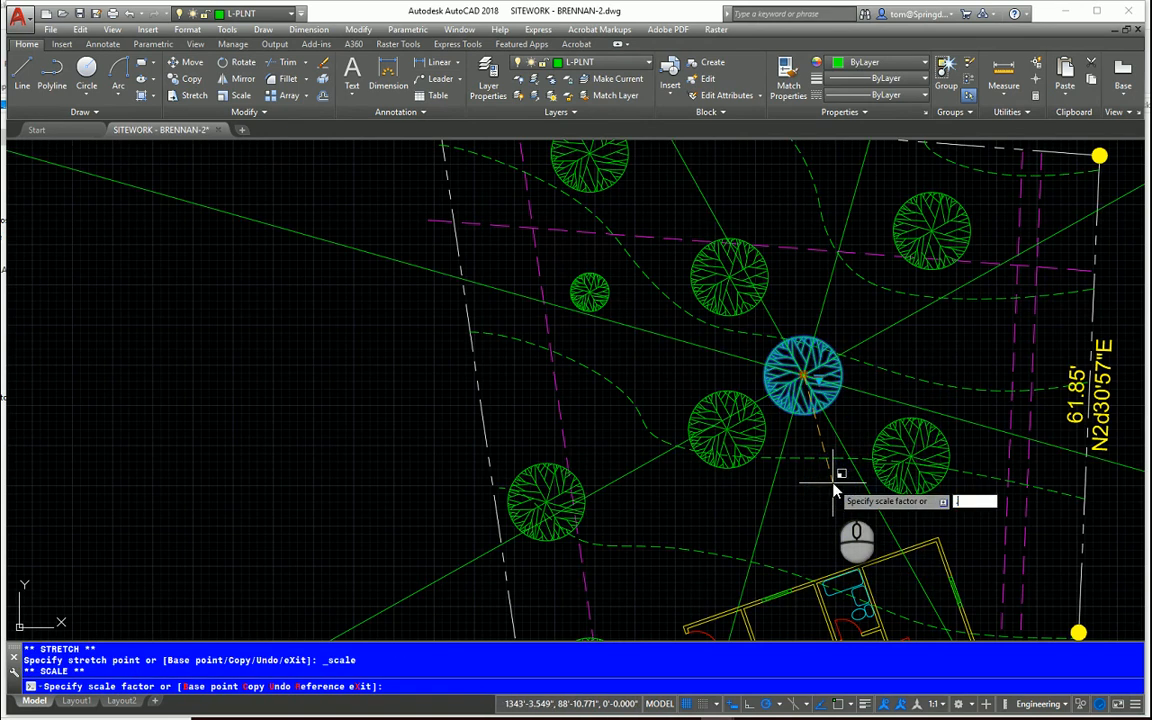
pyautogui.write('.8')
pyautogui.press('Return')
pyautogui.press('Escape')
# - Examine the tree layout across the lot along with the driveway and the east property lines
pyautogui.scroll(-5, 805, 405)
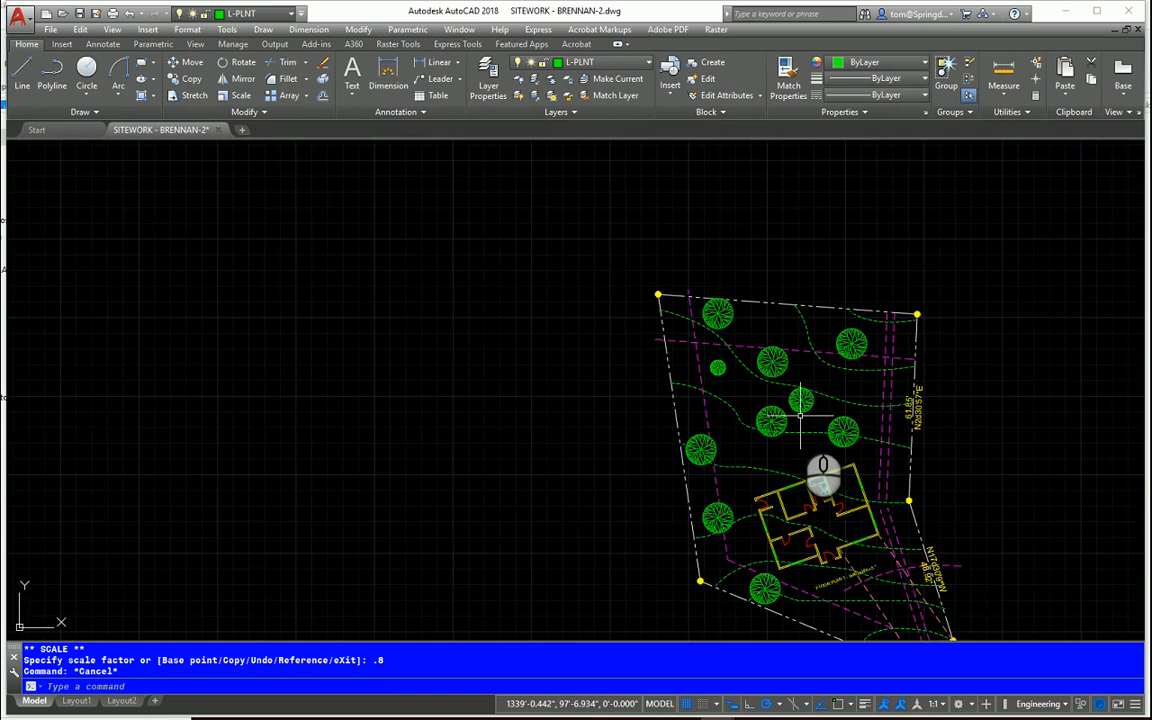
pyautogui.moveTo(800, 416); pyautogui.dragTo(659, 412, button='middle')
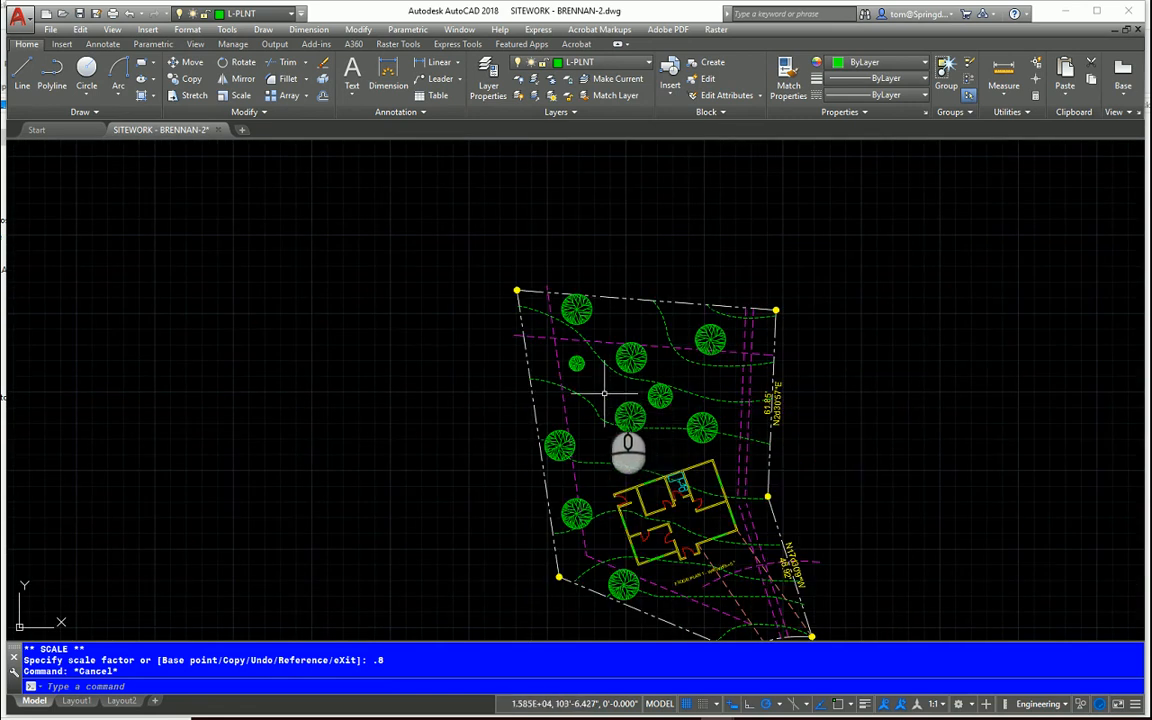
pyautogui.scroll(2, 614, 402)
pyautogui.scroll(-4, 620, 412)
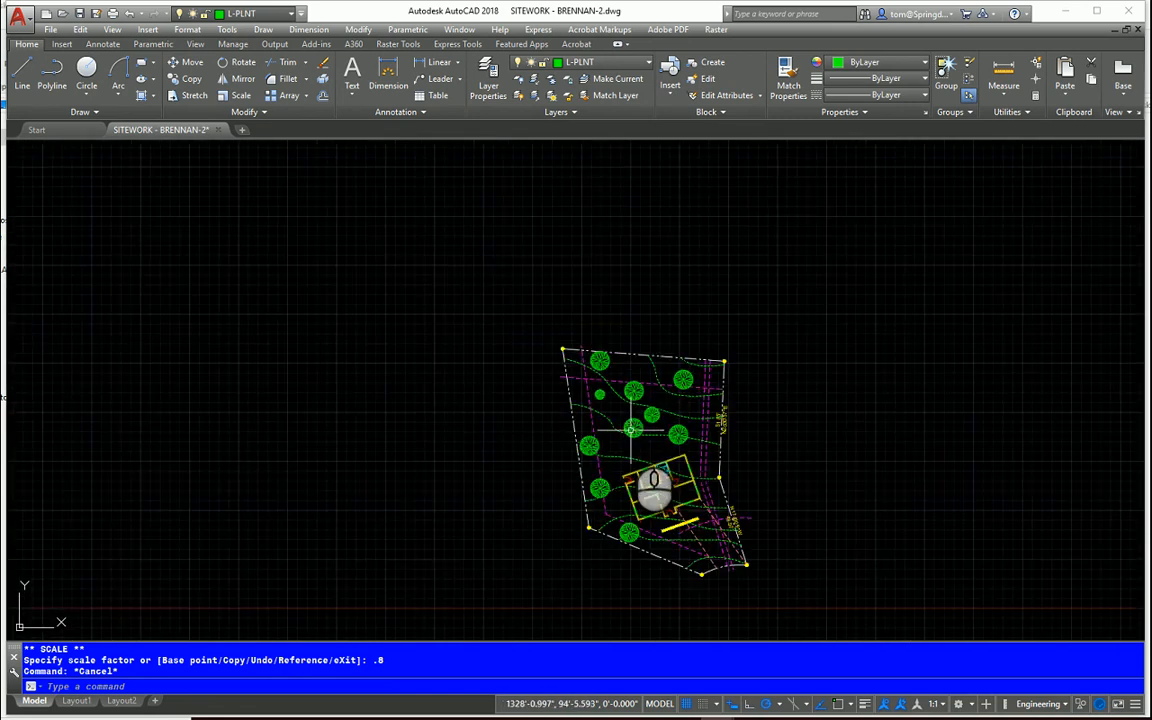
pyautogui.moveTo(630, 428); pyautogui.dragTo(539, 367, button='middle')
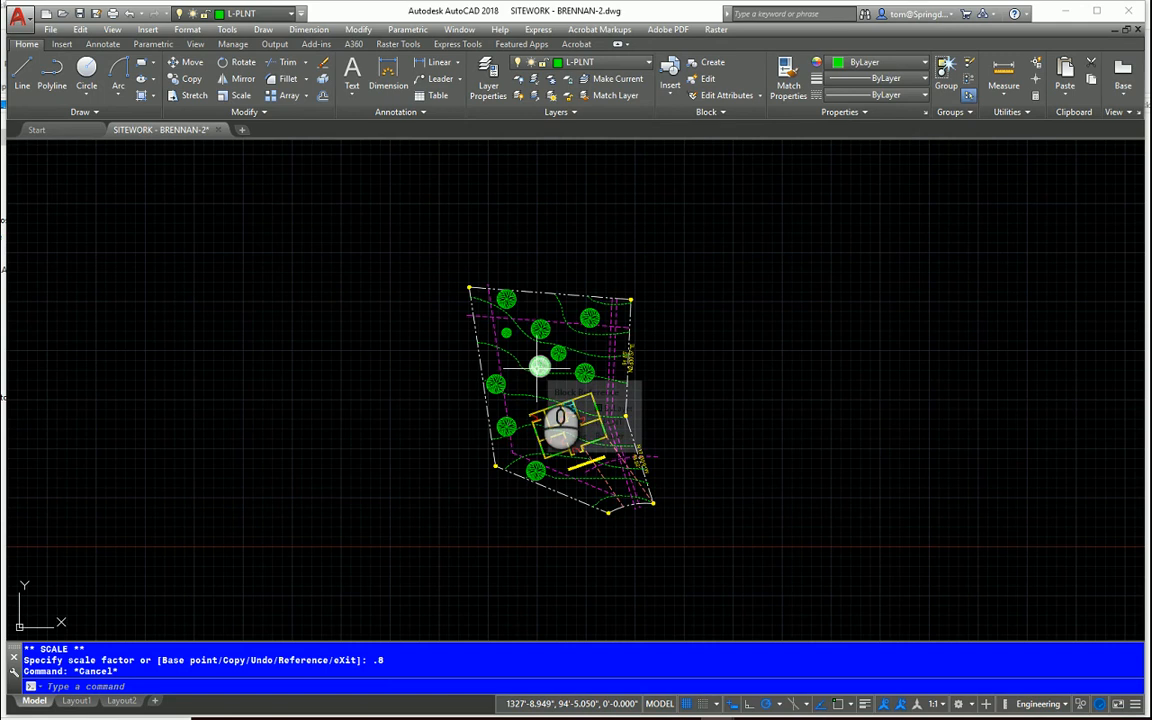
pyautogui.scroll(2, 650, 535)
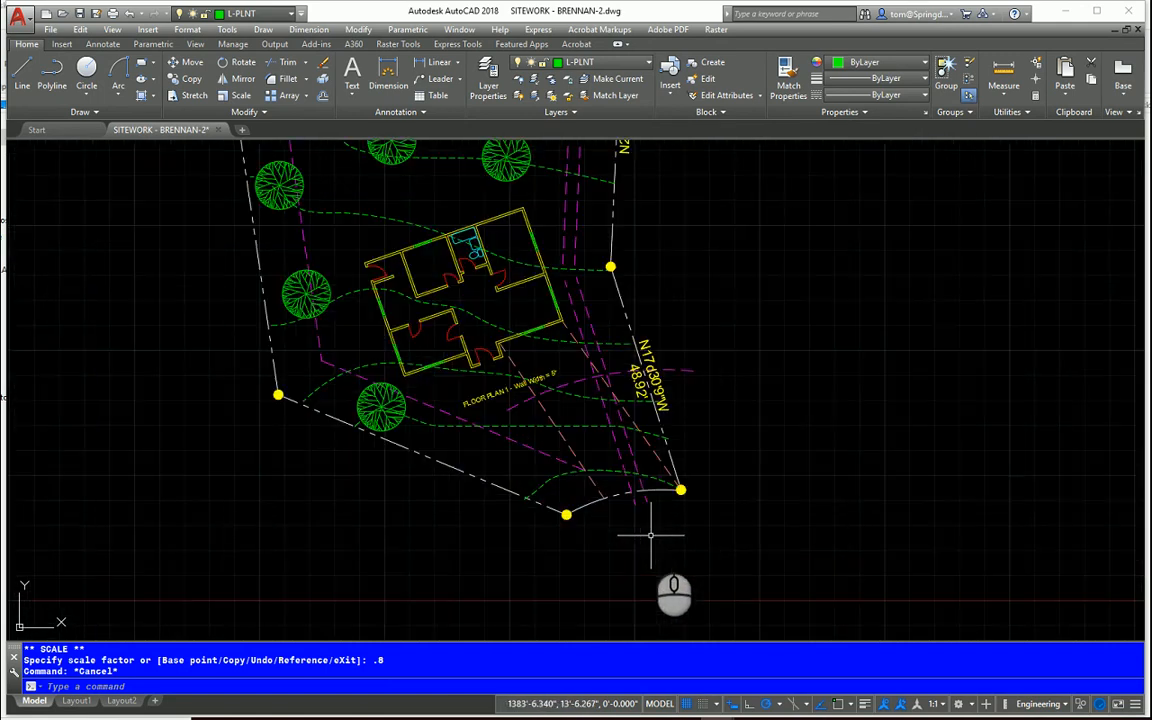
pyautogui.moveTo(771, 411)
pyautogui.mouseDown(button='middle')
pyautogui.moveTo(683, 483)
pyautogui.moveTo(684, 543)
pyautogui.mouseUp(button='middle')
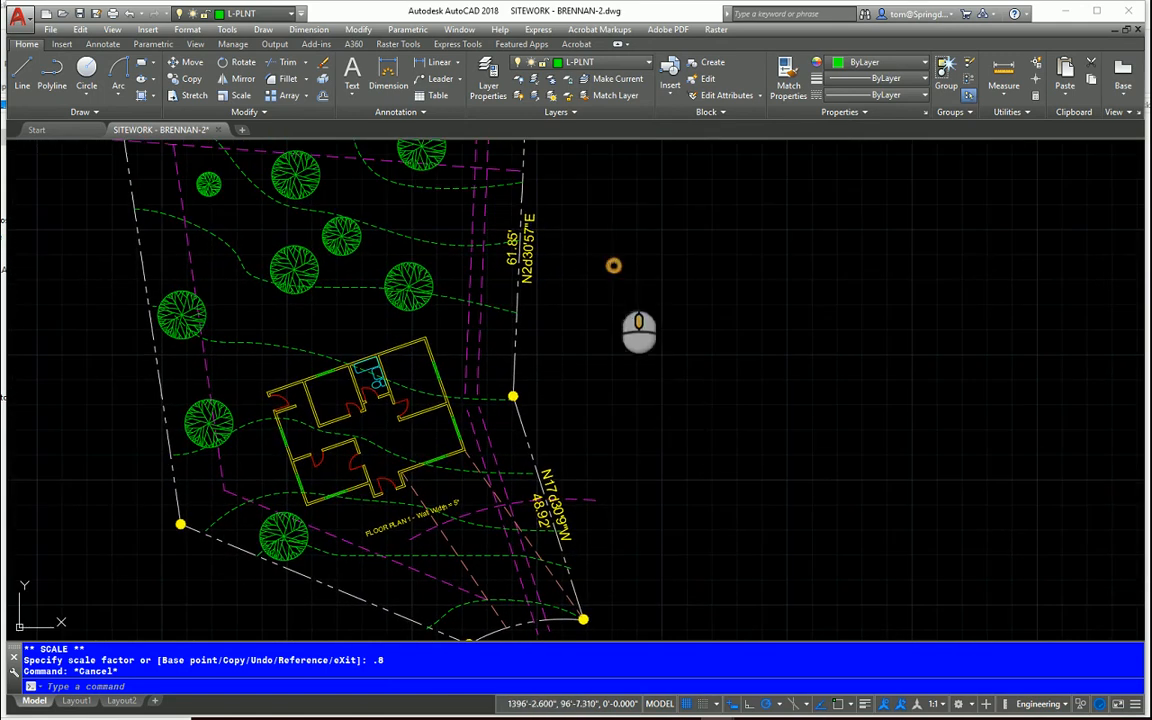
pyautogui.moveTo(556, 155); pyautogui.dragTo(580, 289, button='middle')
# - Make the C-PROP-TEXT layer current by matching the bearing text on the long east property line
pyautogui.scroll(3, 580, 289)
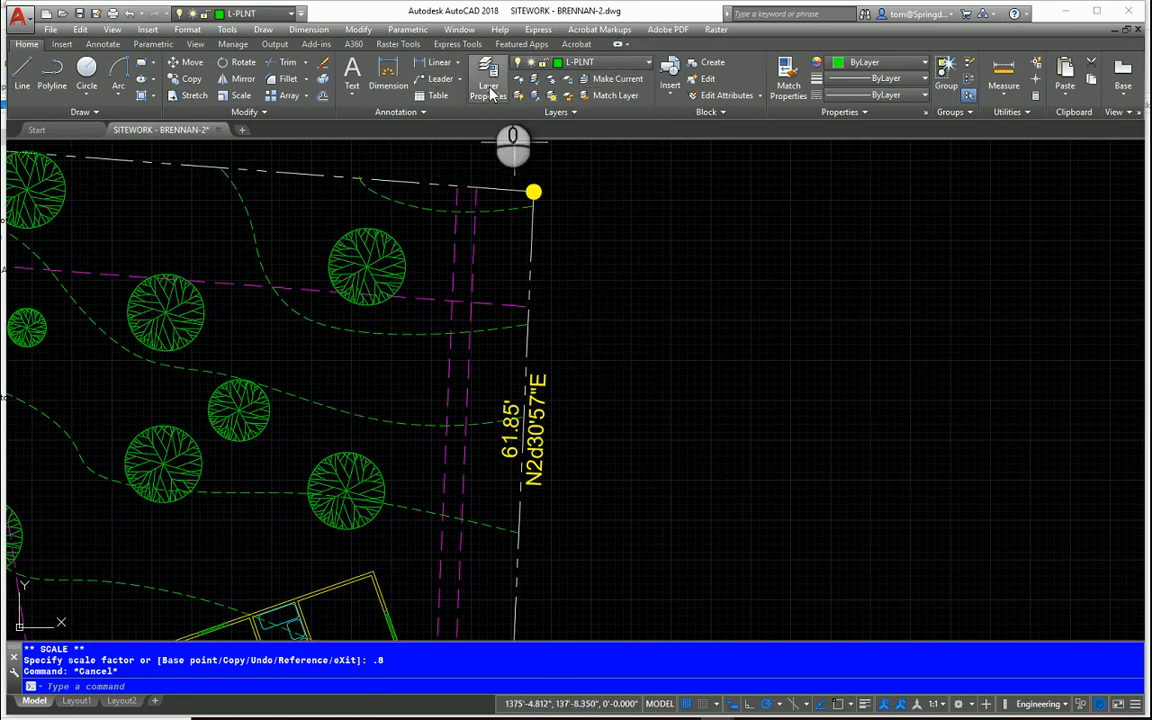
pyautogui.click(603, 78)
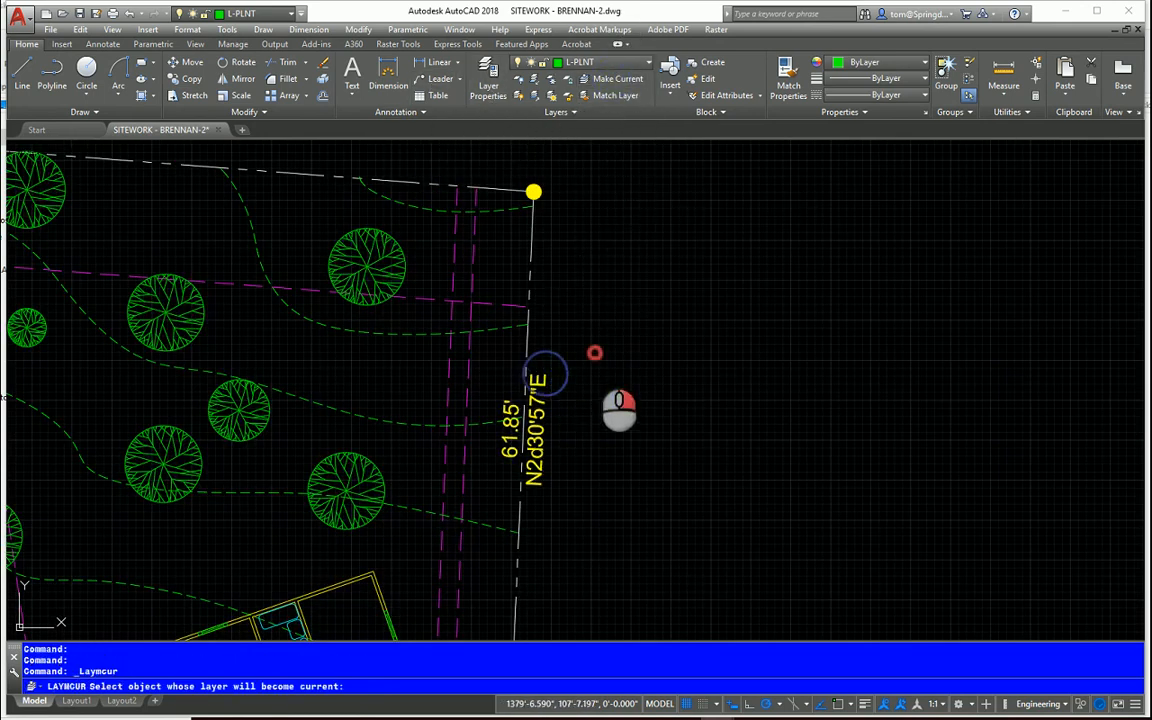
pyautogui.click(532, 430)
pyautogui.rightClick(617, 411)
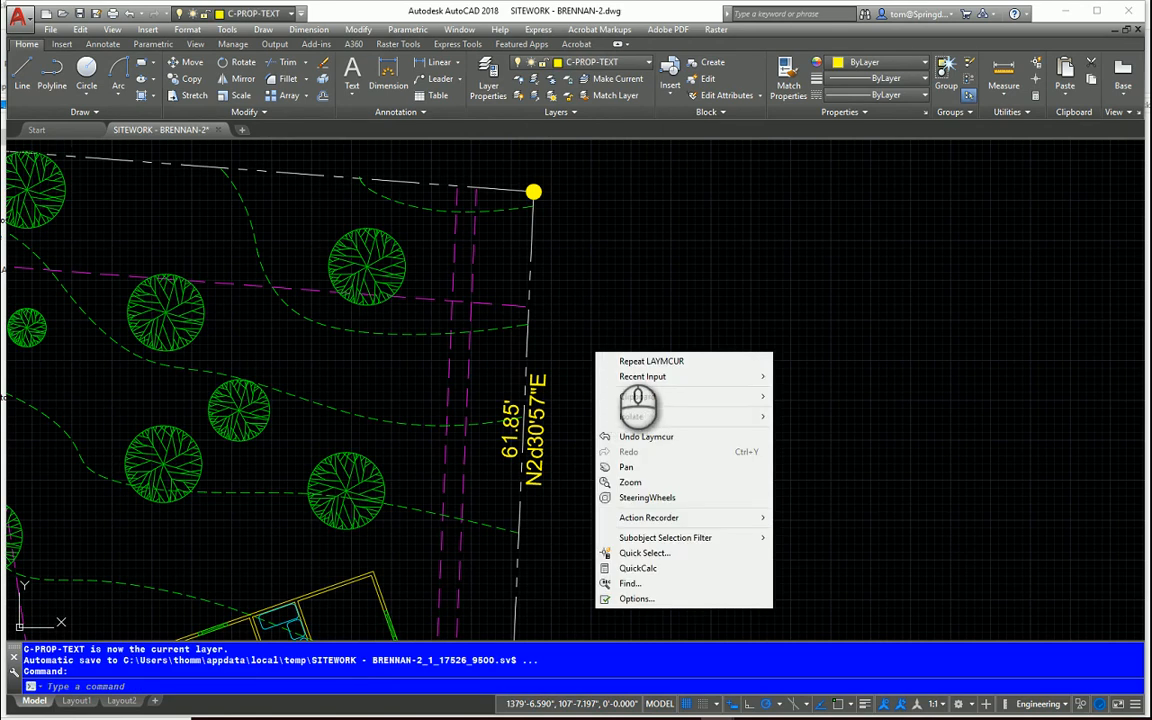
pyautogui.click(620, 332)
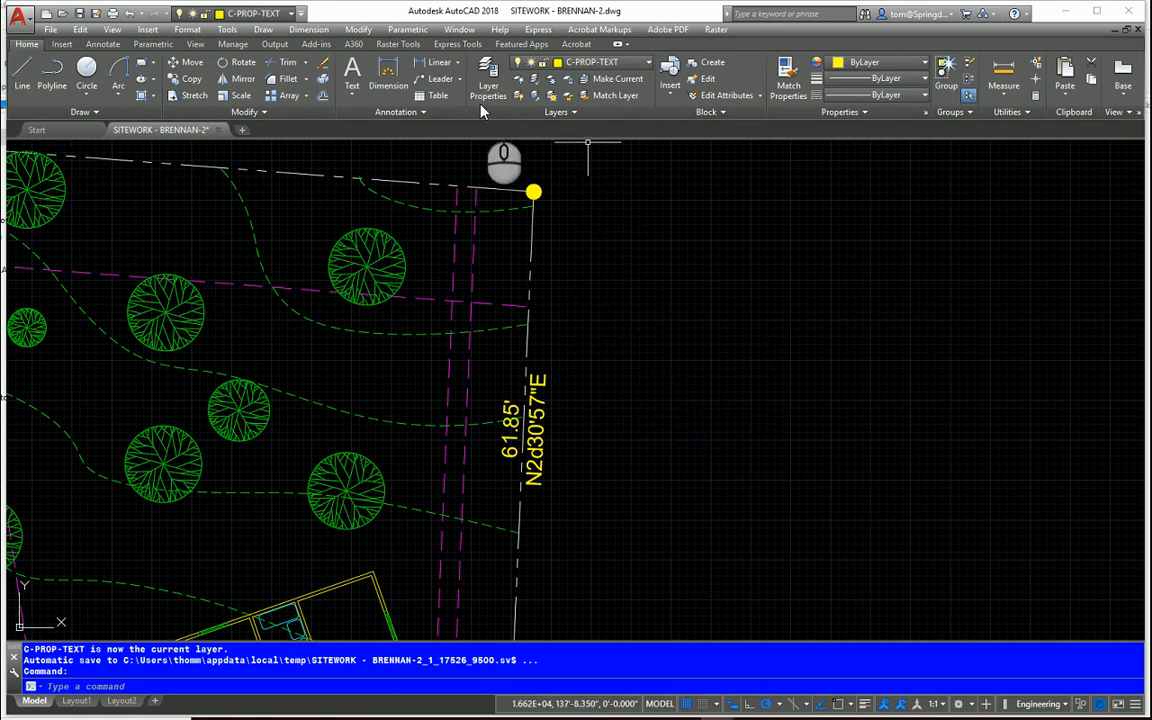
# - Add the multiline text "EL 158.25" just outside the lot's northeast corner marker
pyautogui.click(352, 90)
pyautogui.click(385, 118)
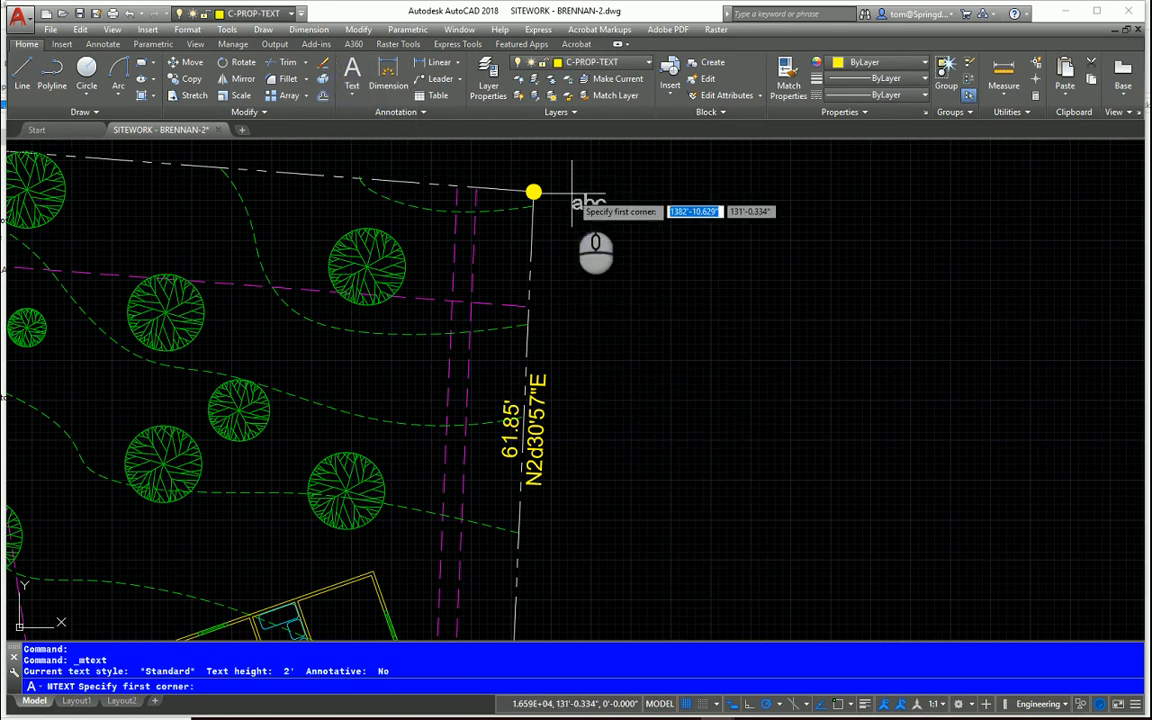
pyautogui.click(571, 192)
pyautogui.click(747, 253)
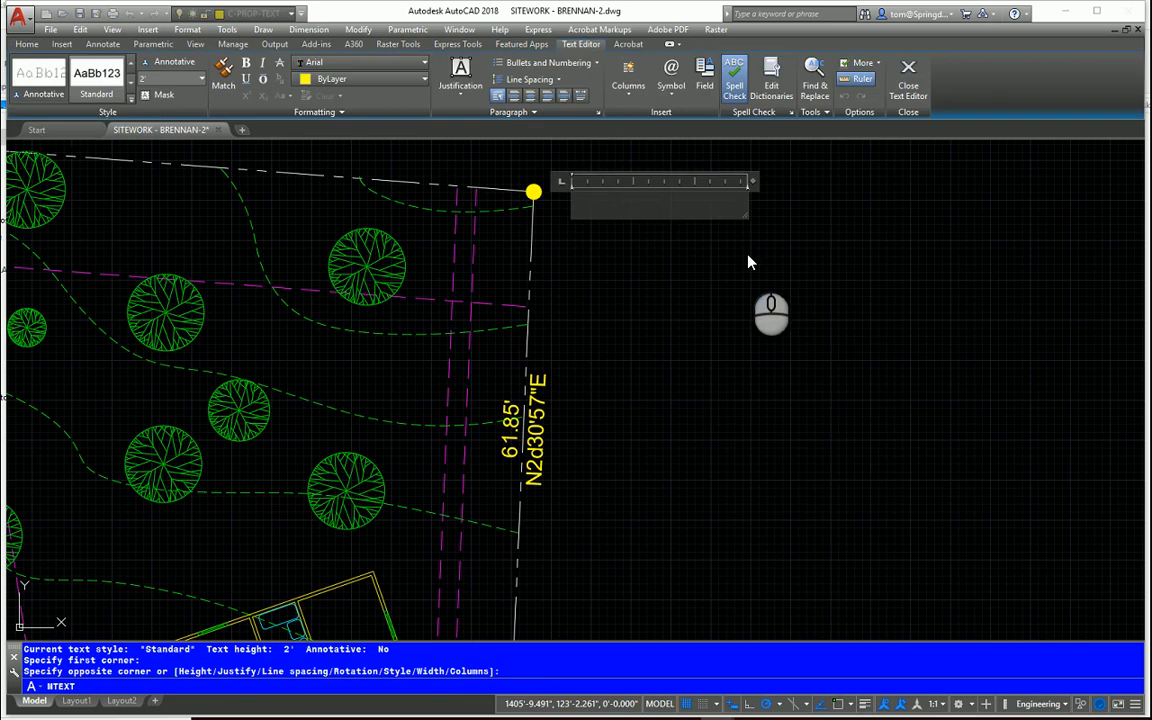
pyautogui.write('EL 158.25')
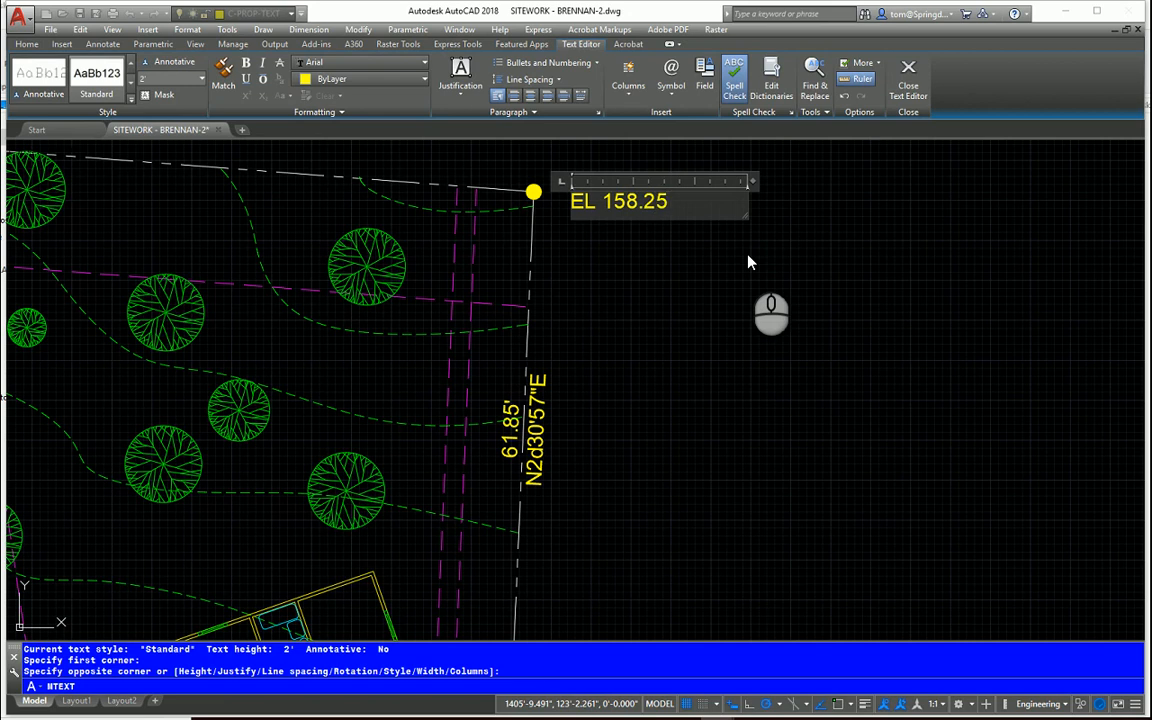
pyautogui.click(694, 262)
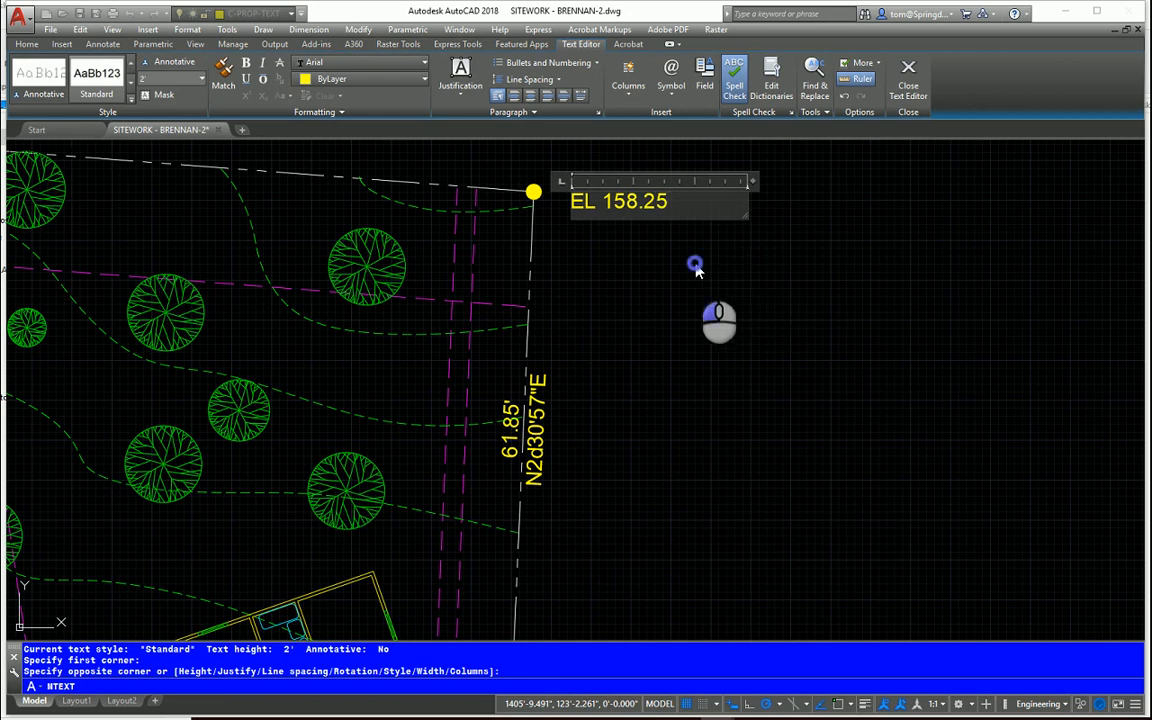
pyautogui.scroll(-2, 626, 265)
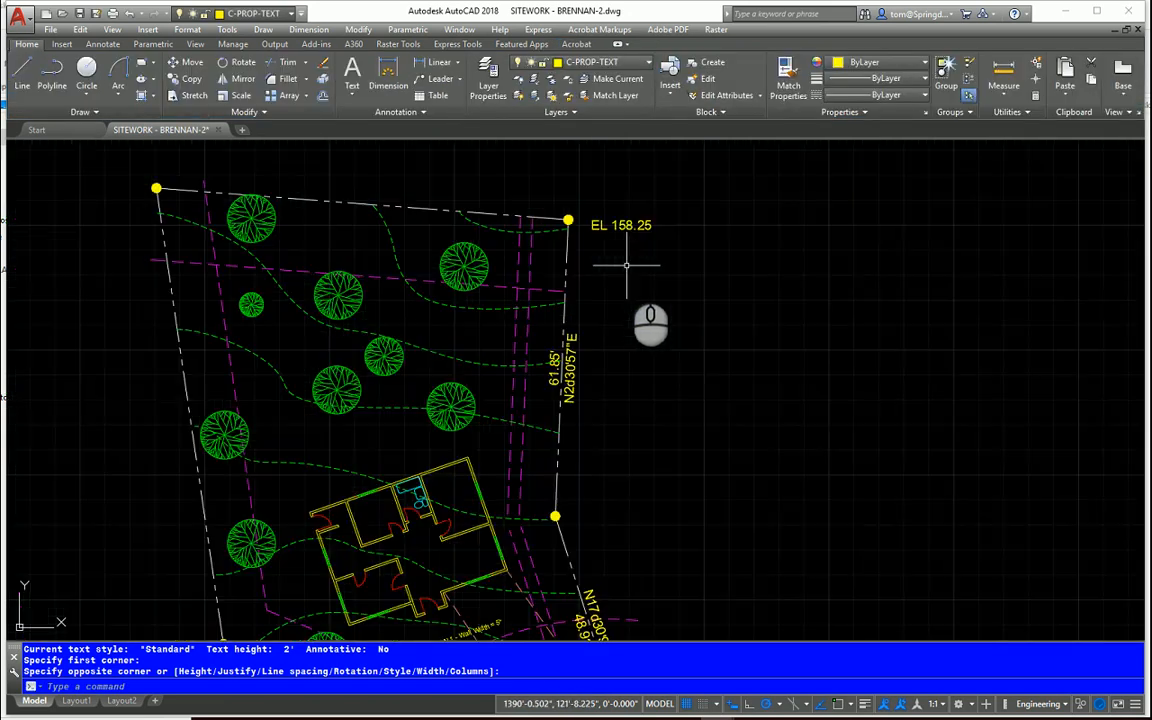
pyautogui.moveTo(620, 275); pyautogui.dragTo(617, 270, button='middle')
pyautogui.rightClick(617, 270)
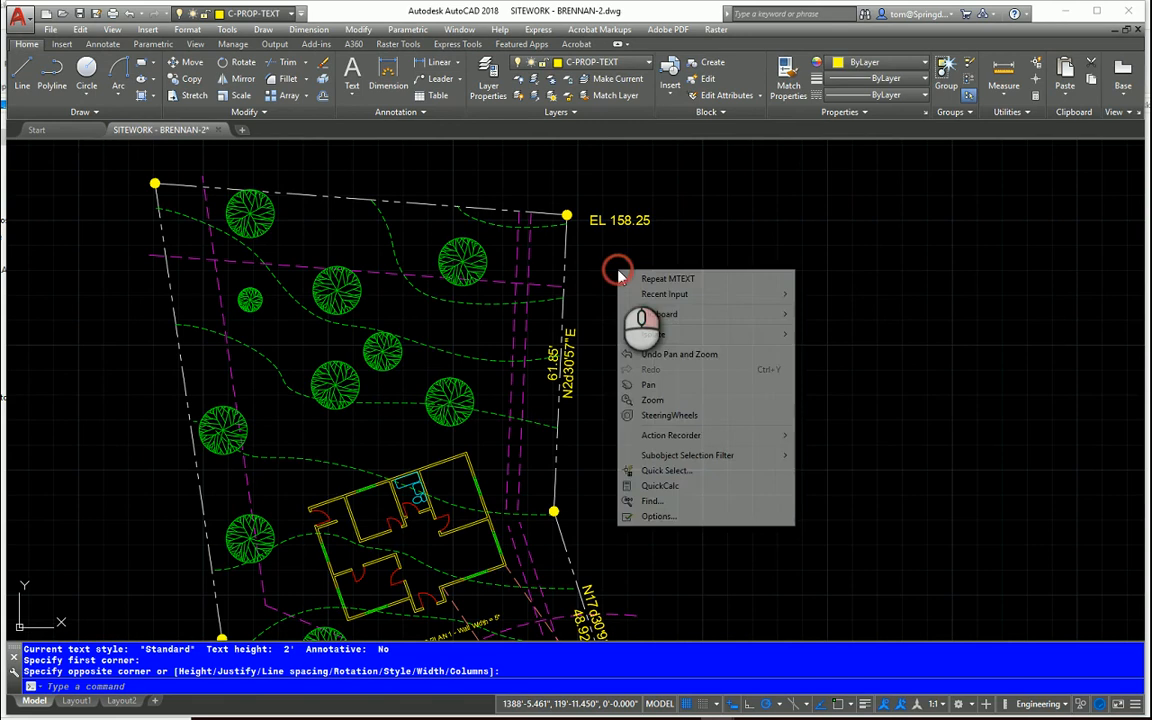
pyautogui.moveTo(707, 295)
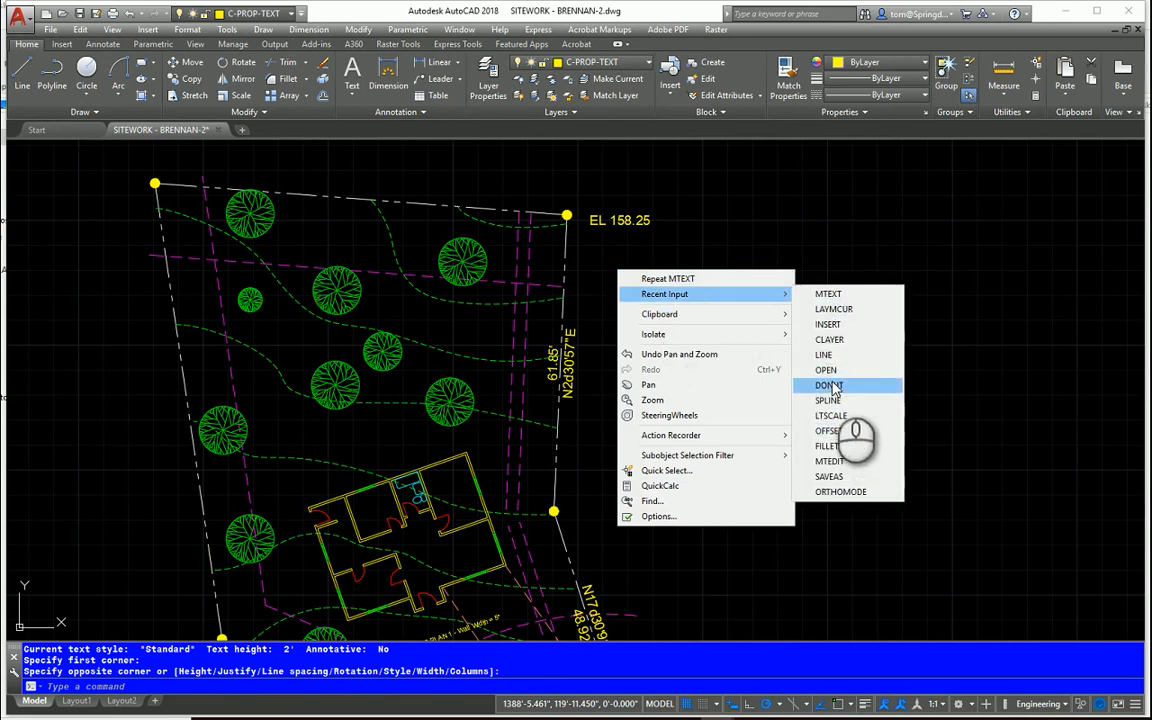
pyautogui.press('Escape')
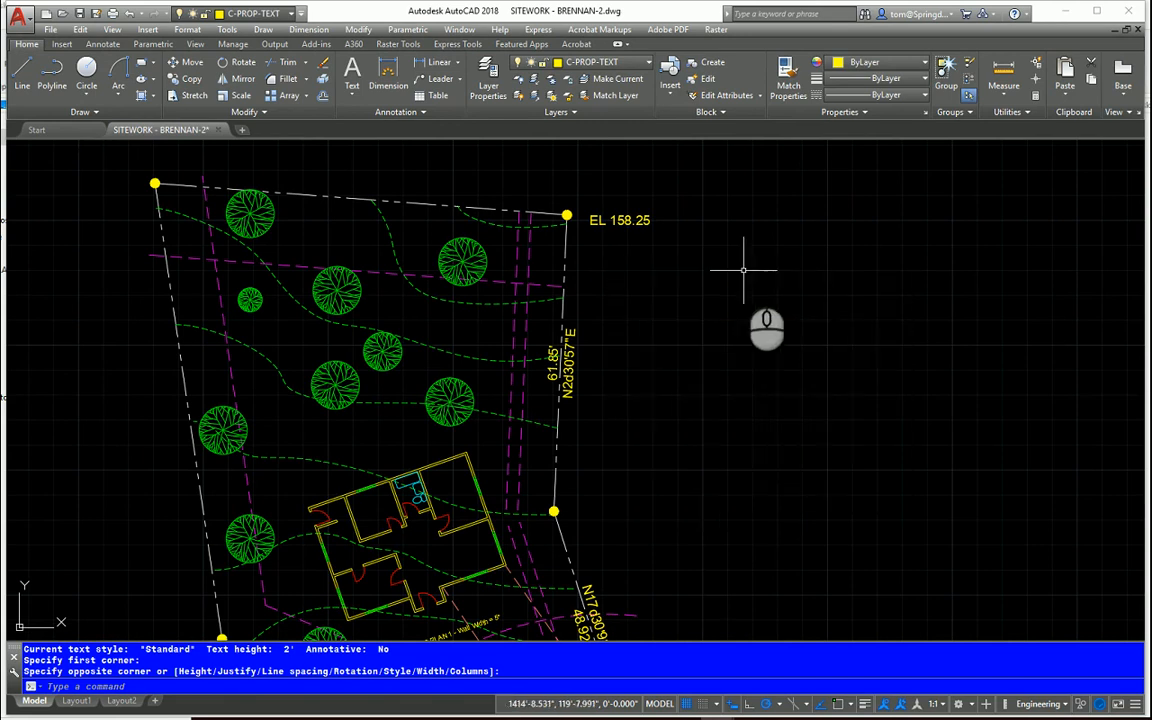
# - Copy the northeast corner elevation label to three spots down the east property line, at the ends of the next three contour lines
pyautogui.write('co')
pyautogui.press('Return')
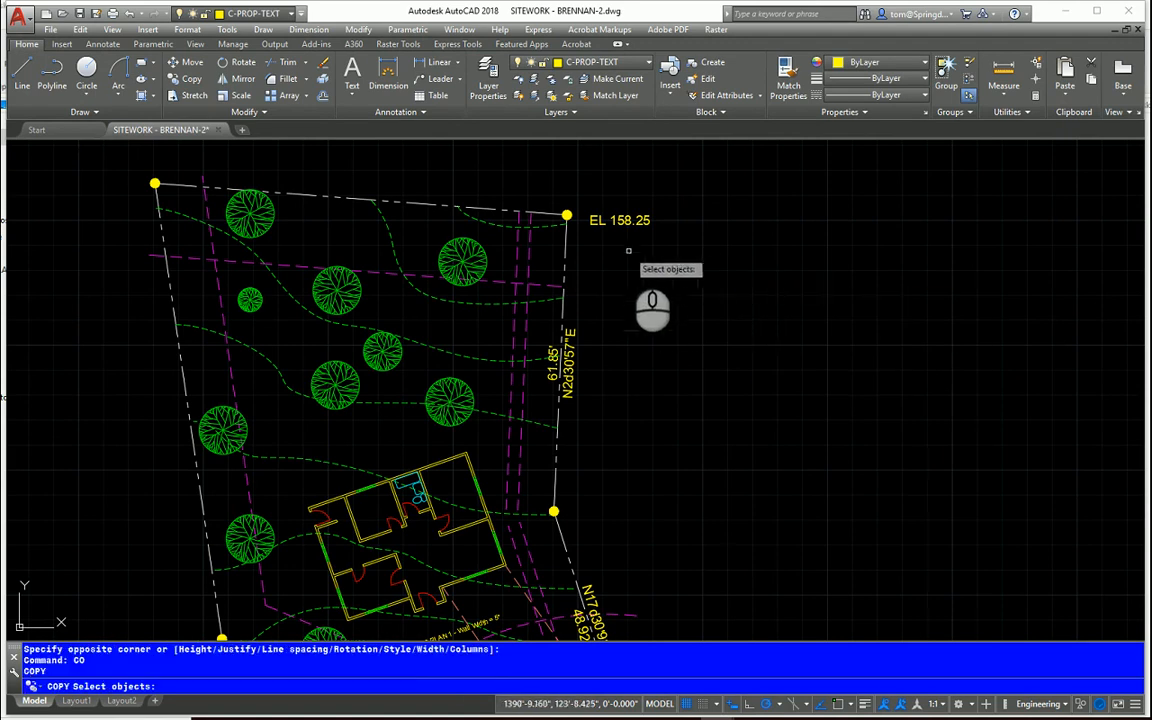
pyautogui.click(620, 219)
pyautogui.press('Return')
pyautogui.click(624, 218)
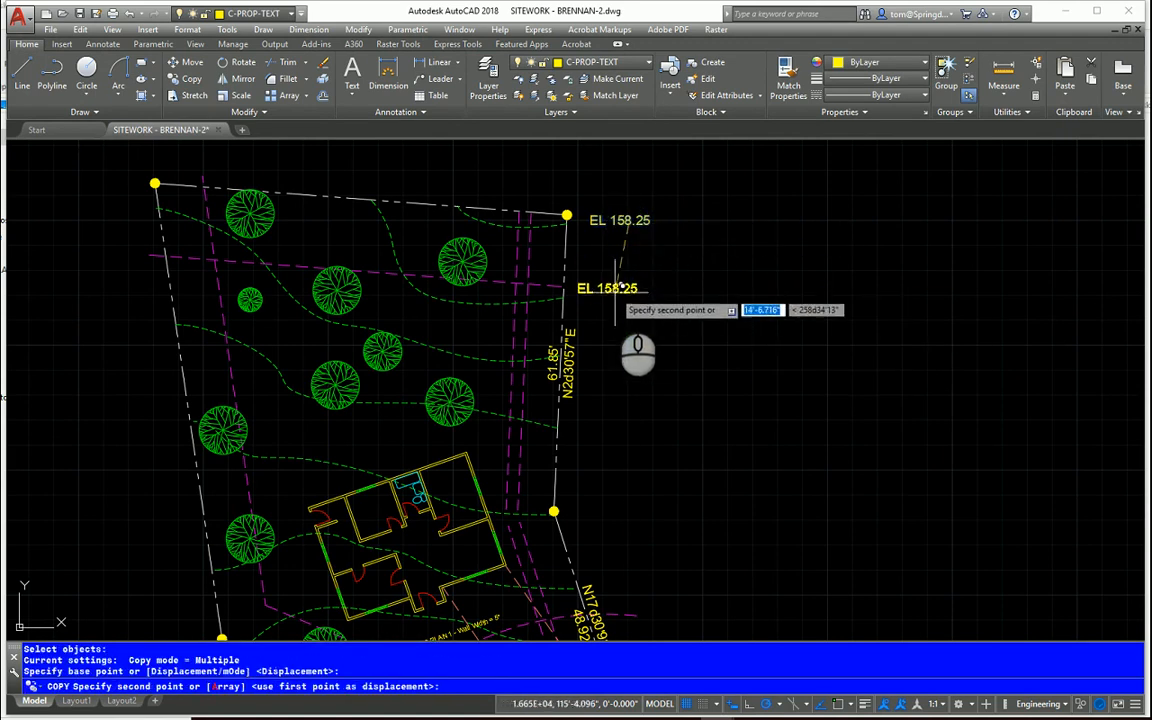
pyautogui.click(613, 295)
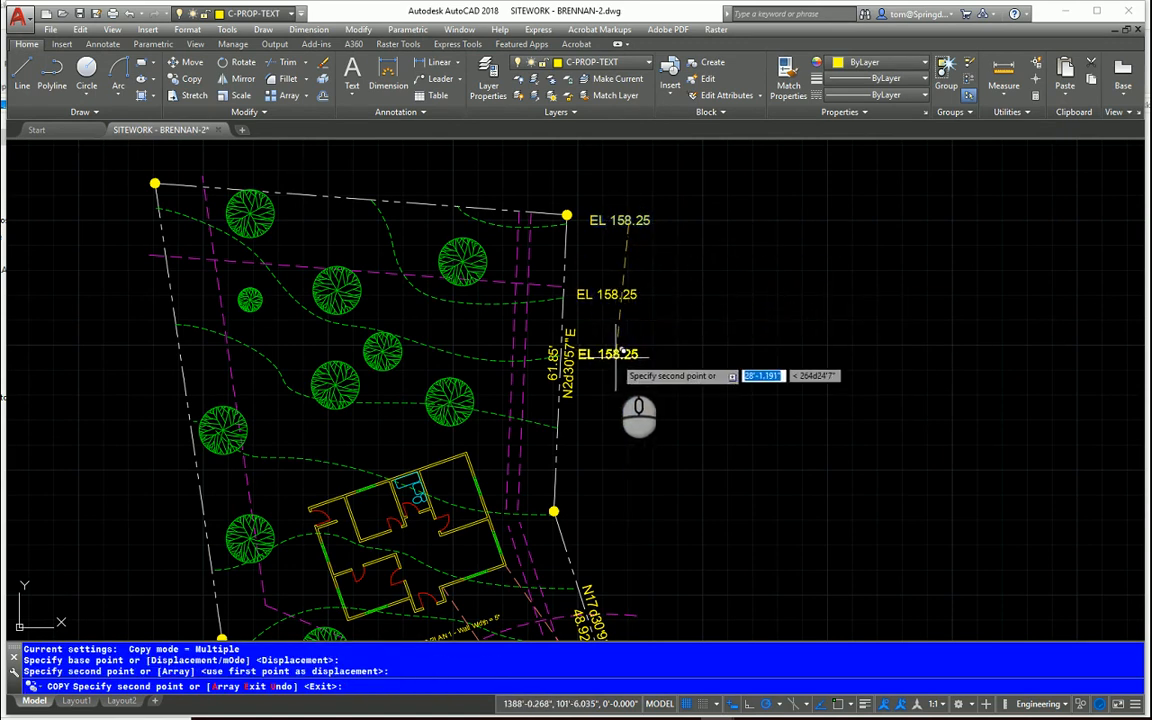
pyautogui.click(614, 356)
pyautogui.click(597, 427)
pyautogui.press('Escape')
pyautogui.press('Escape')
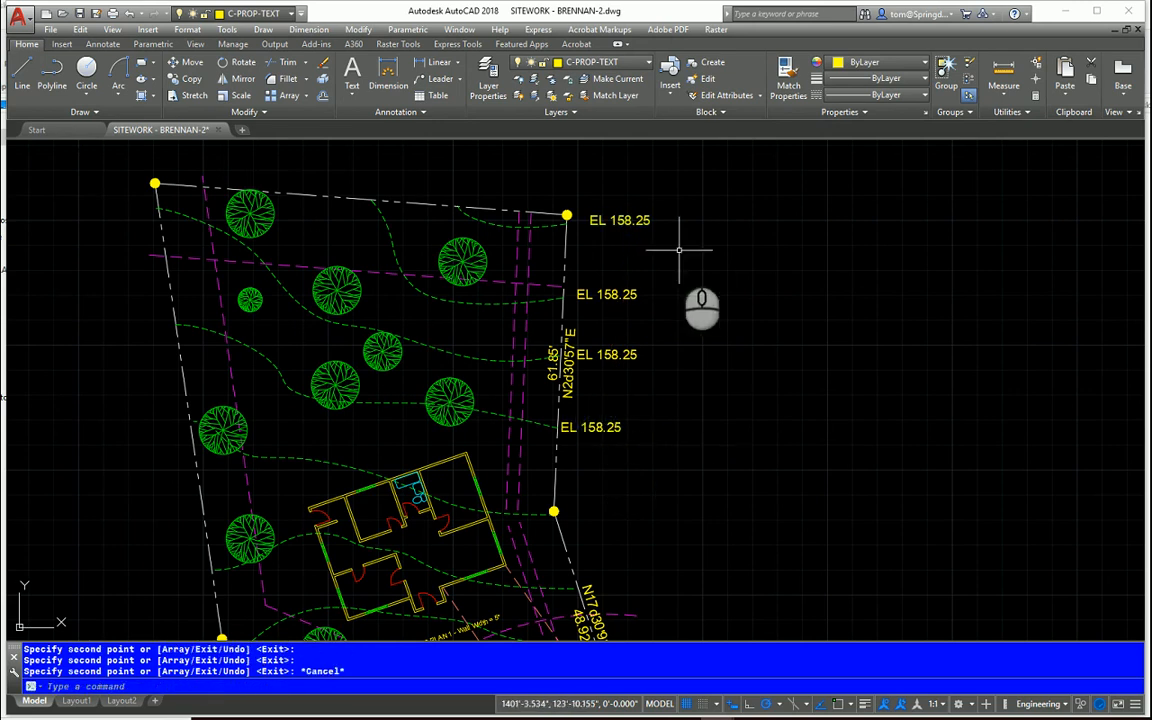
# - Change the second elevation label from the north on the east side to read EL 158.50'
pyautogui.doubleClick(637, 296)
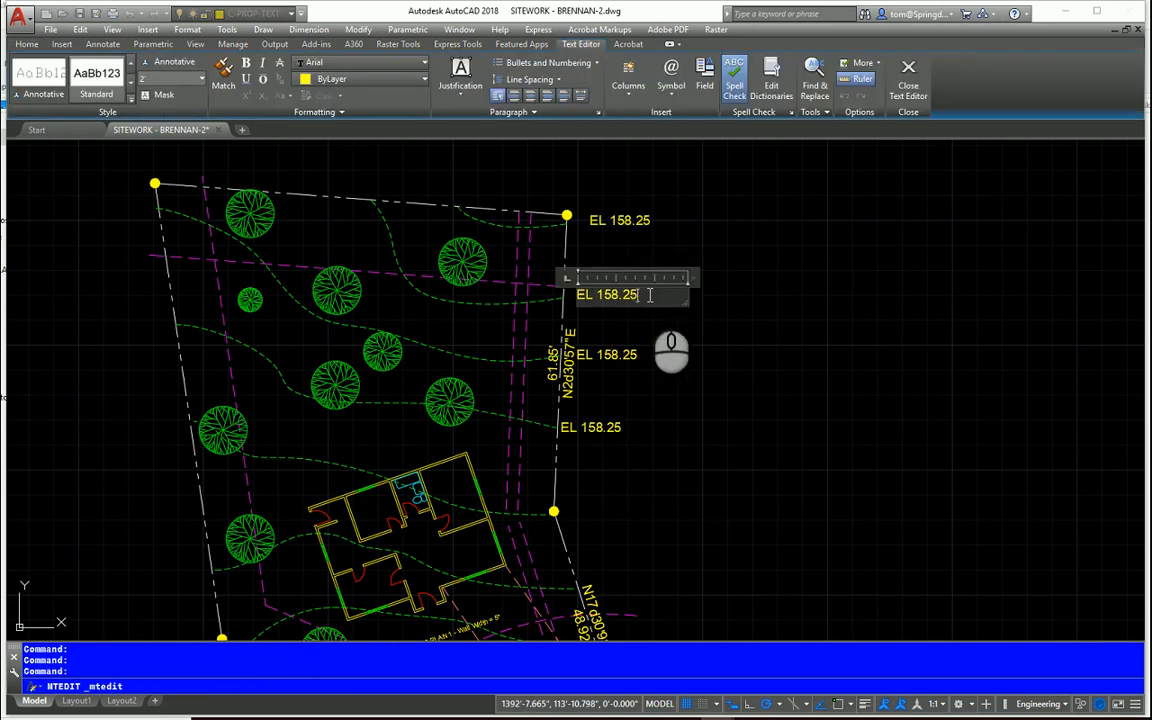
pyautogui.moveTo(649, 295); pyautogui.dragTo(628, 306)
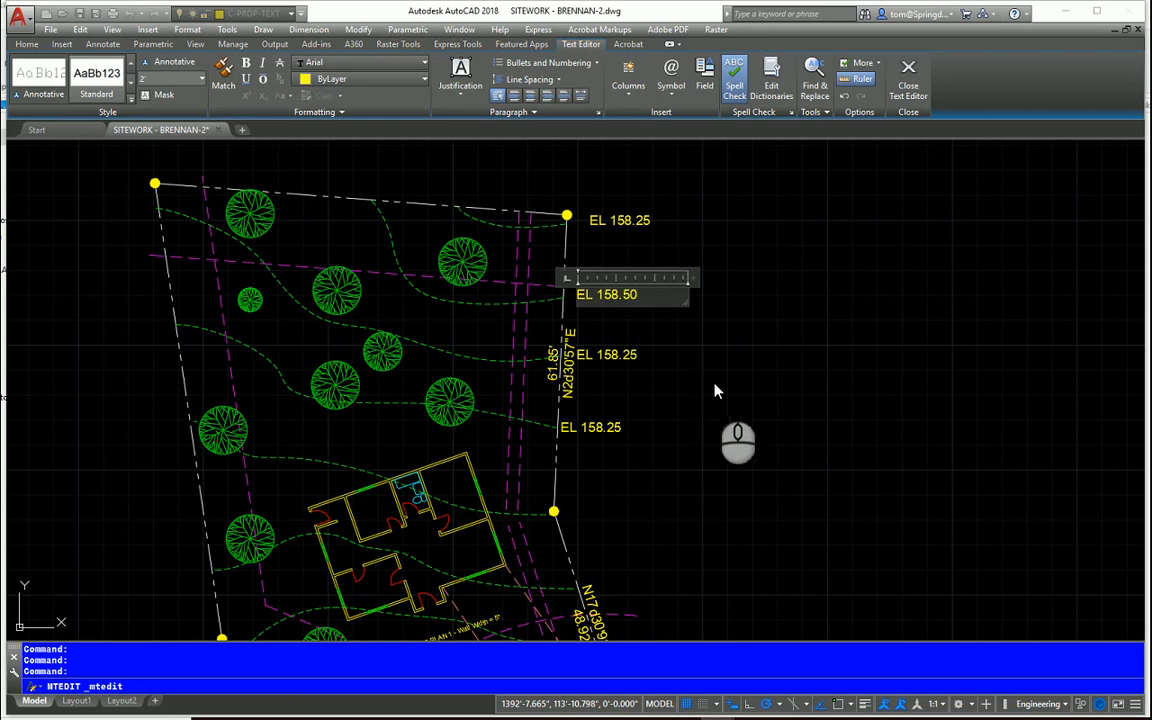
pyautogui.write("'")
pyautogui.click(660, 372)
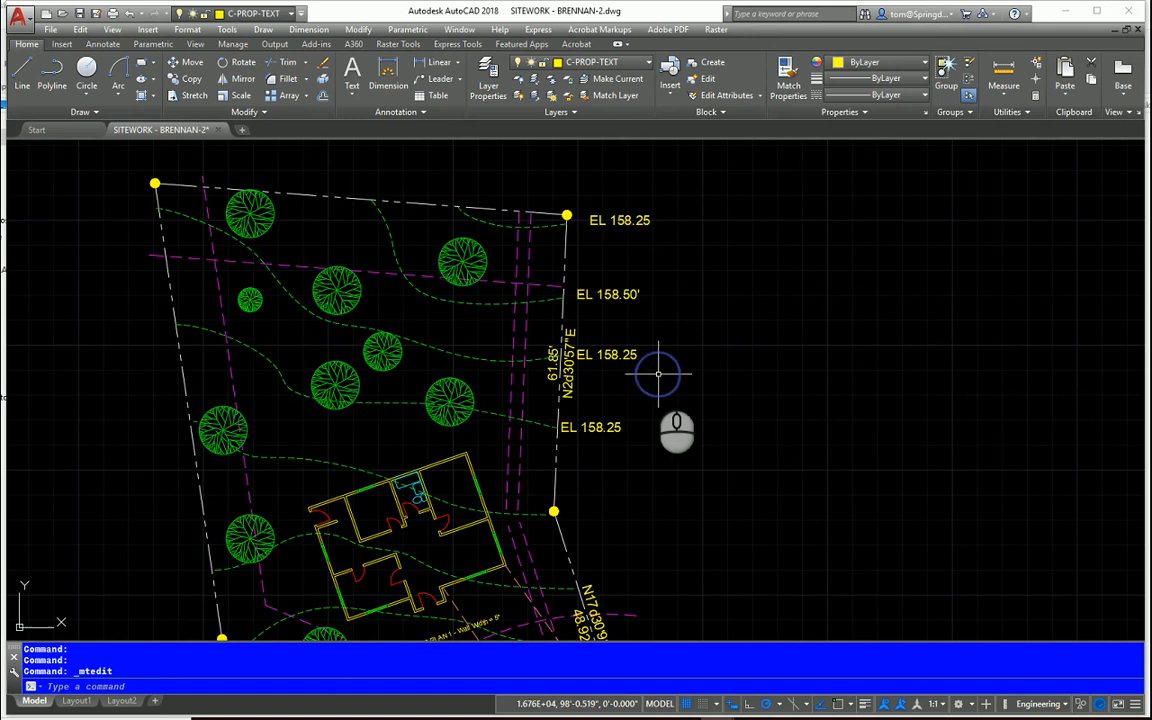
# - Change the third elevation label from the north on the east side to read EL 158.75'
pyautogui.doubleClick(609, 357)
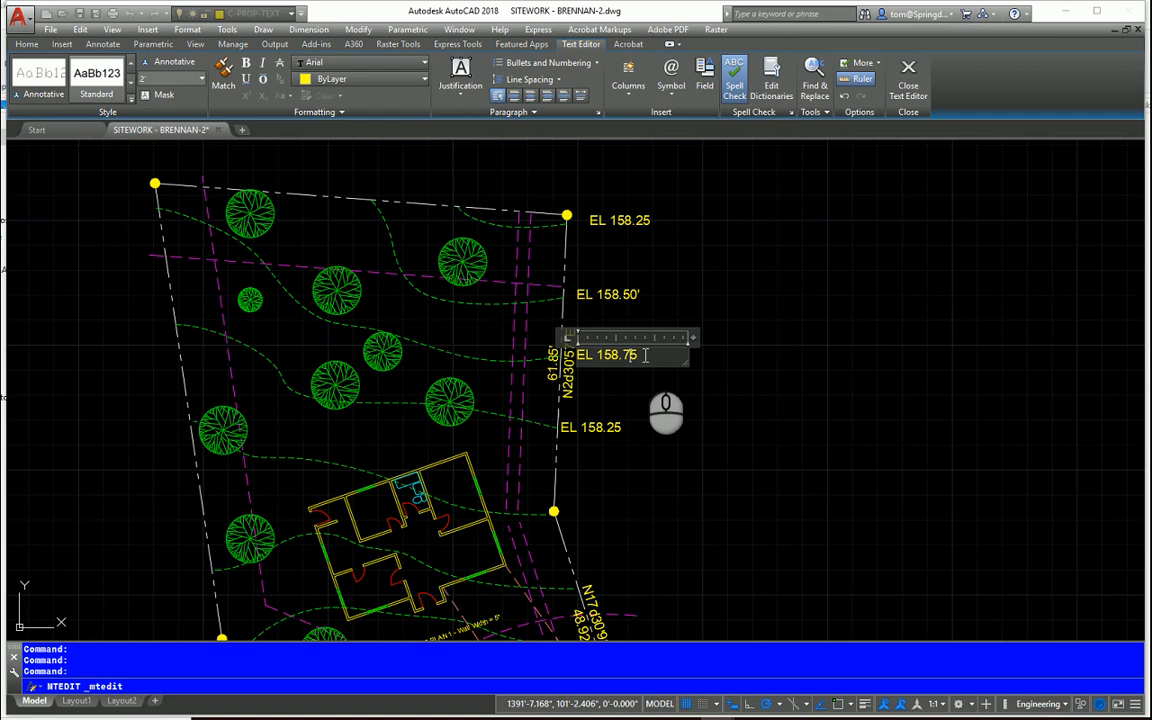
pyautogui.click(646, 355)
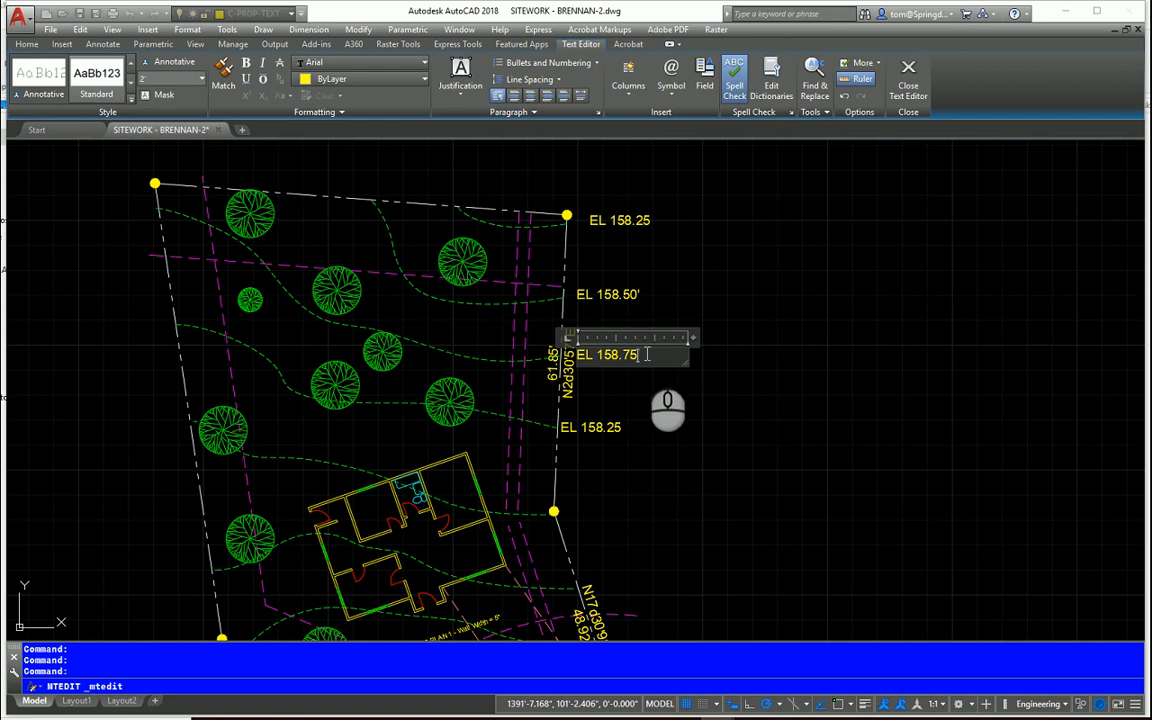
pyautogui.click(645, 414)
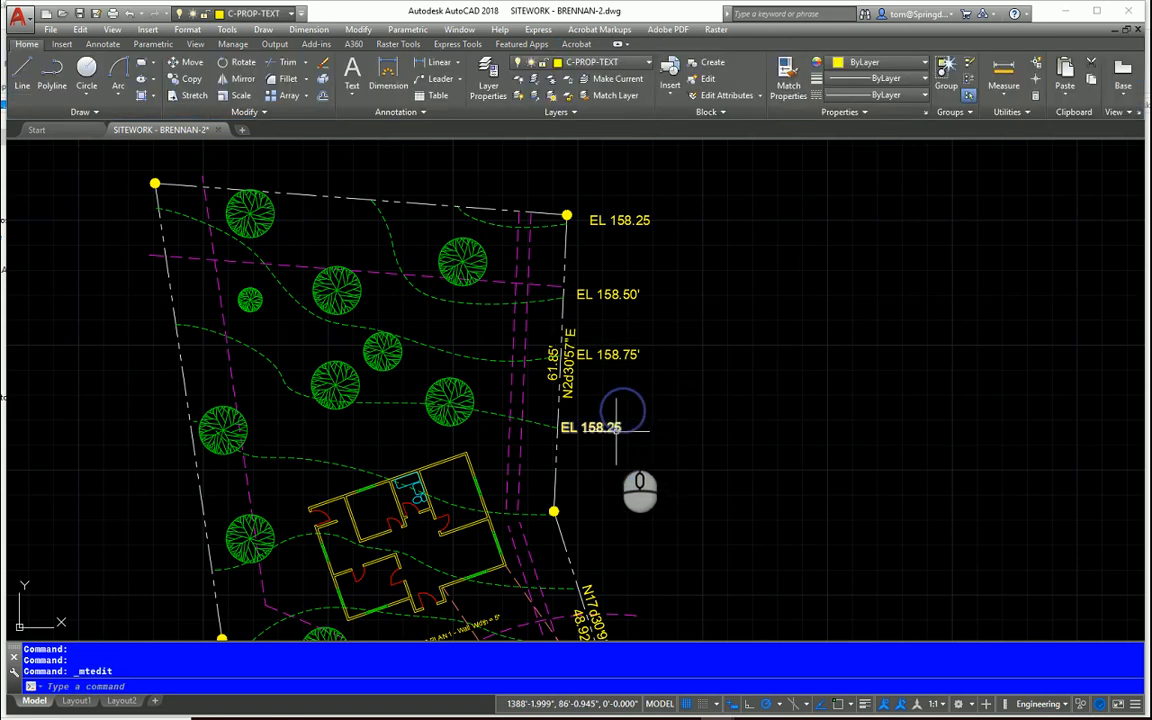
pyautogui.click(617, 428)
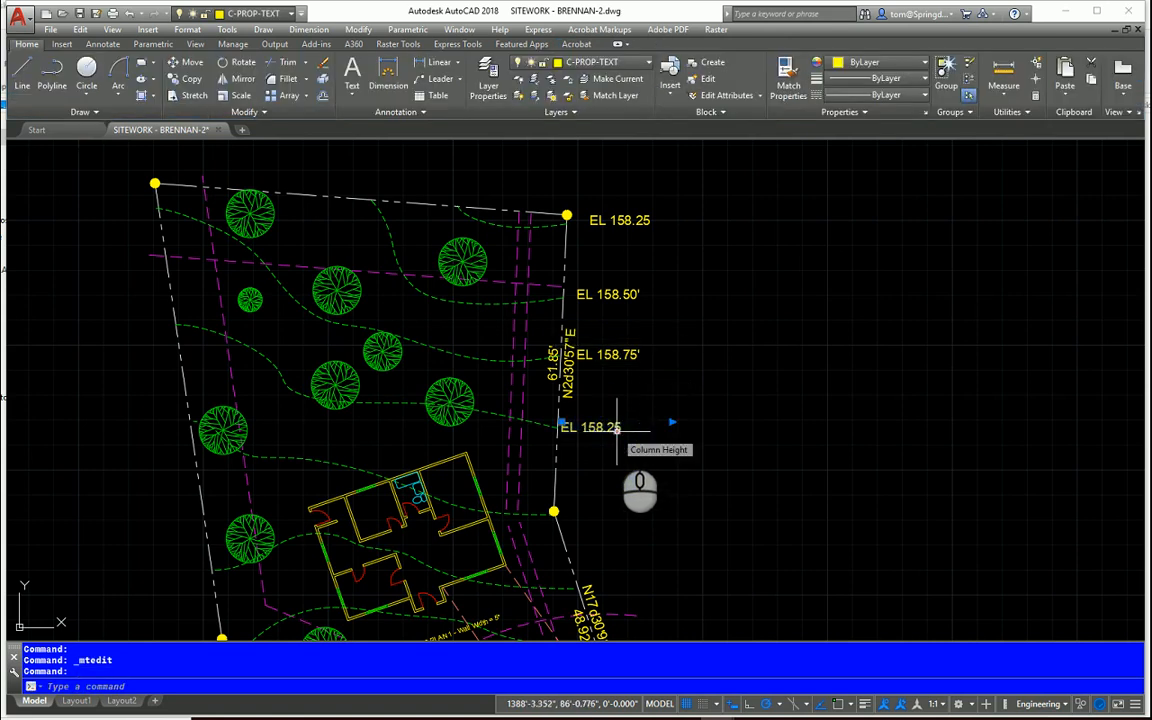
pyautogui.click(617, 428)
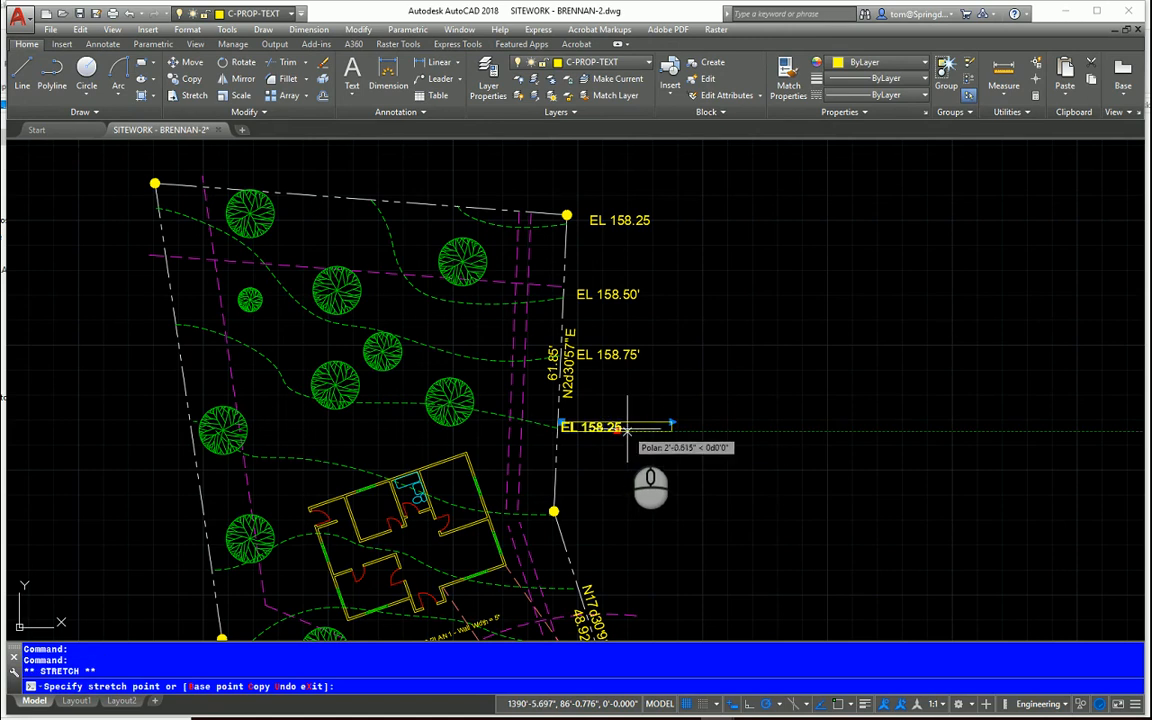
pyautogui.press('Escape')
# - Change the southernmost elevation label on the east side to read EL 159'
pyautogui.doubleClick(622, 429)
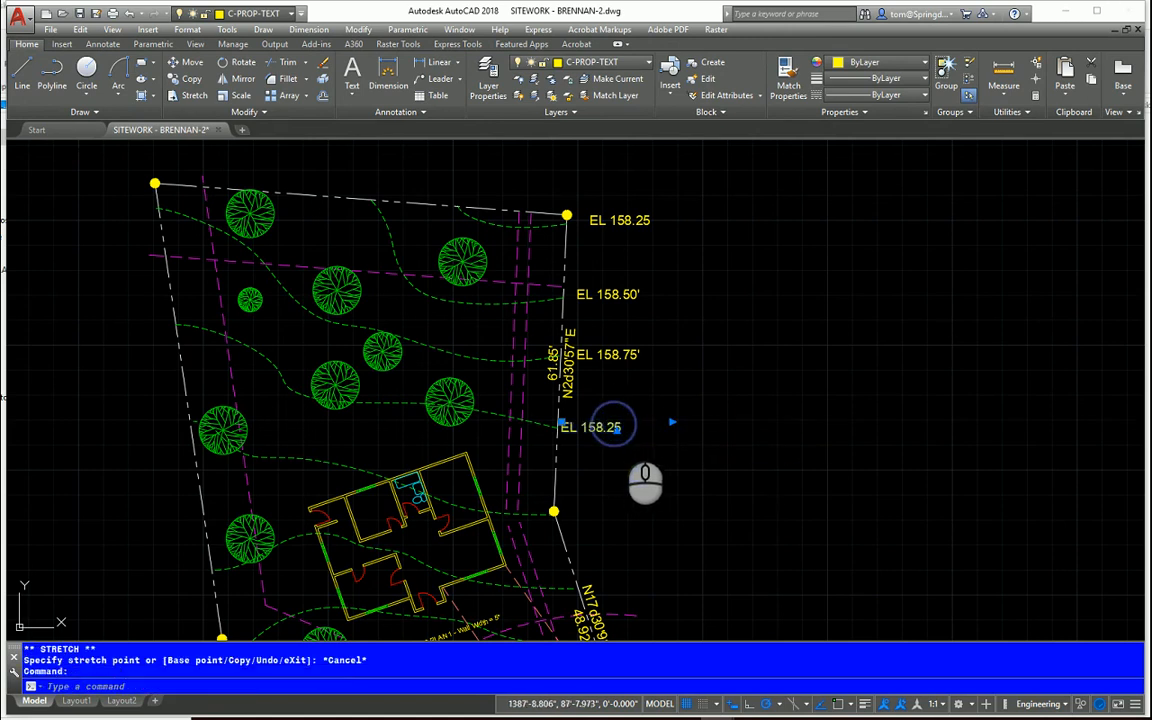
pyautogui.moveTo(623, 428); pyautogui.dragTo(599, 435)
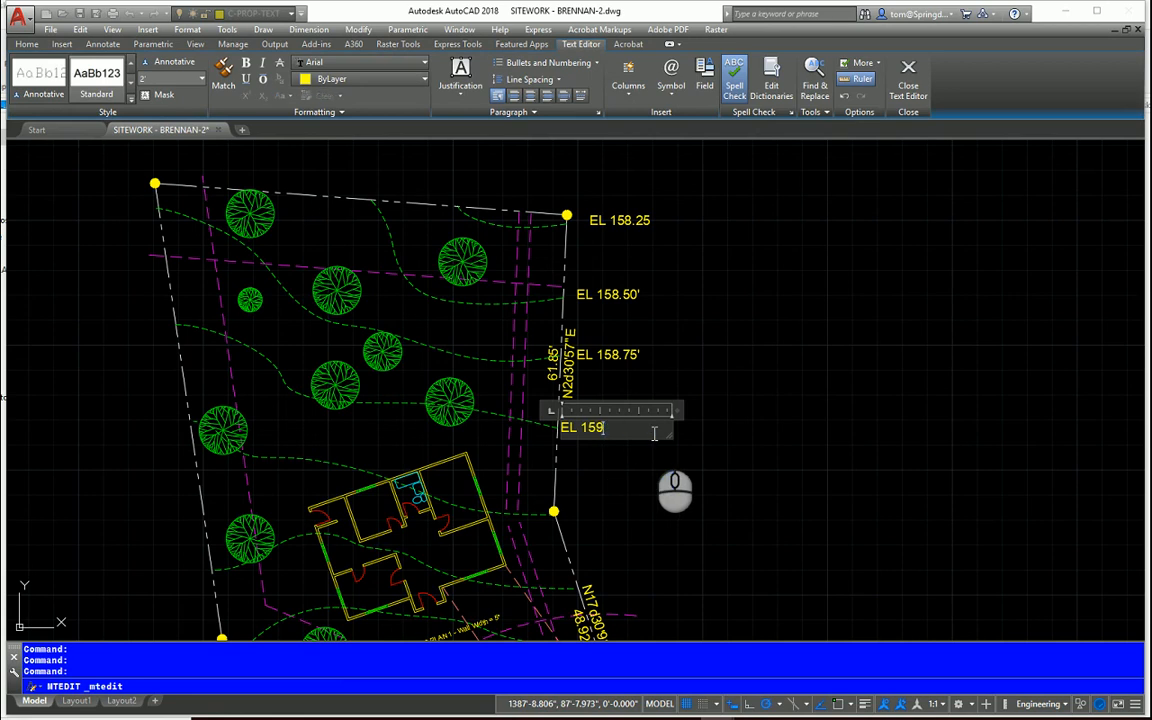
pyautogui.click(655, 468)
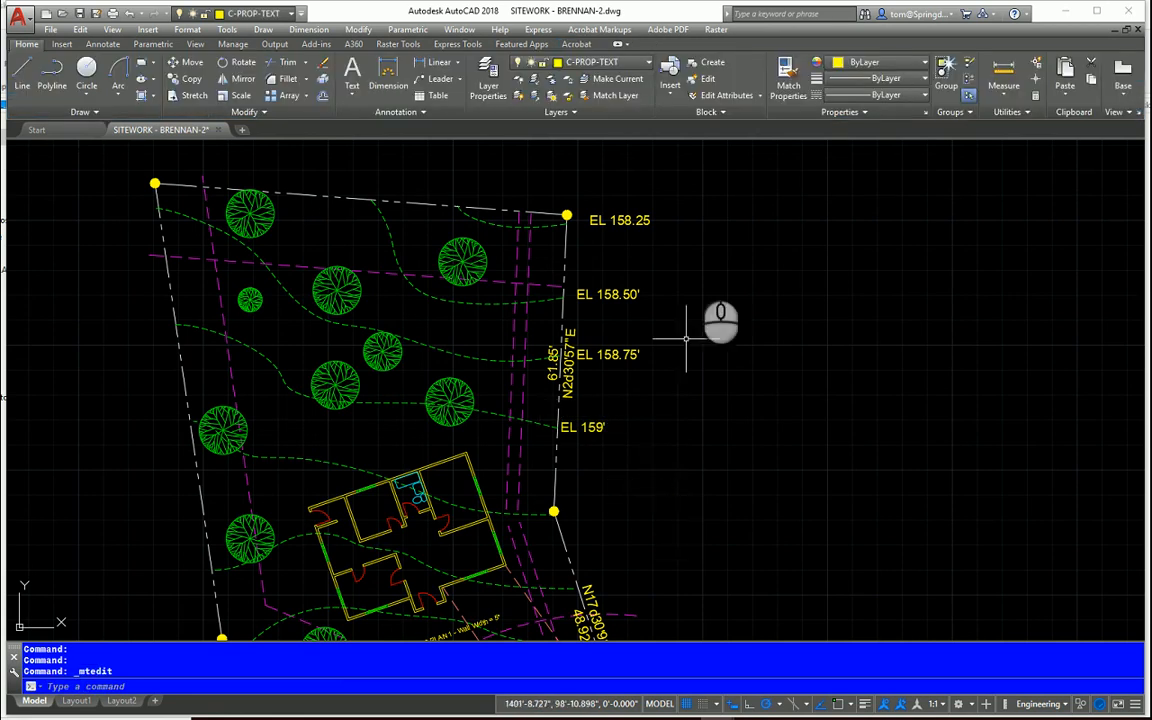
# - Add a foot mark to the northeast corner elevation label so it reads EL 158.25'
pyautogui.doubleClick(643, 221)
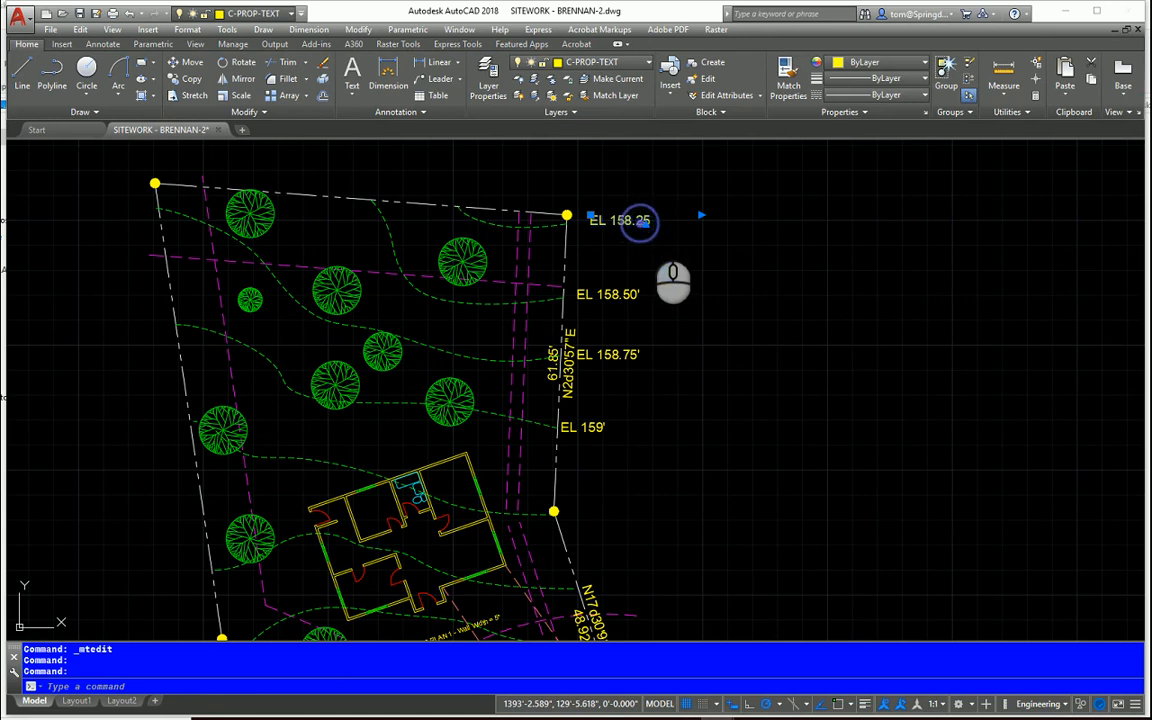
pyautogui.click(652, 220)
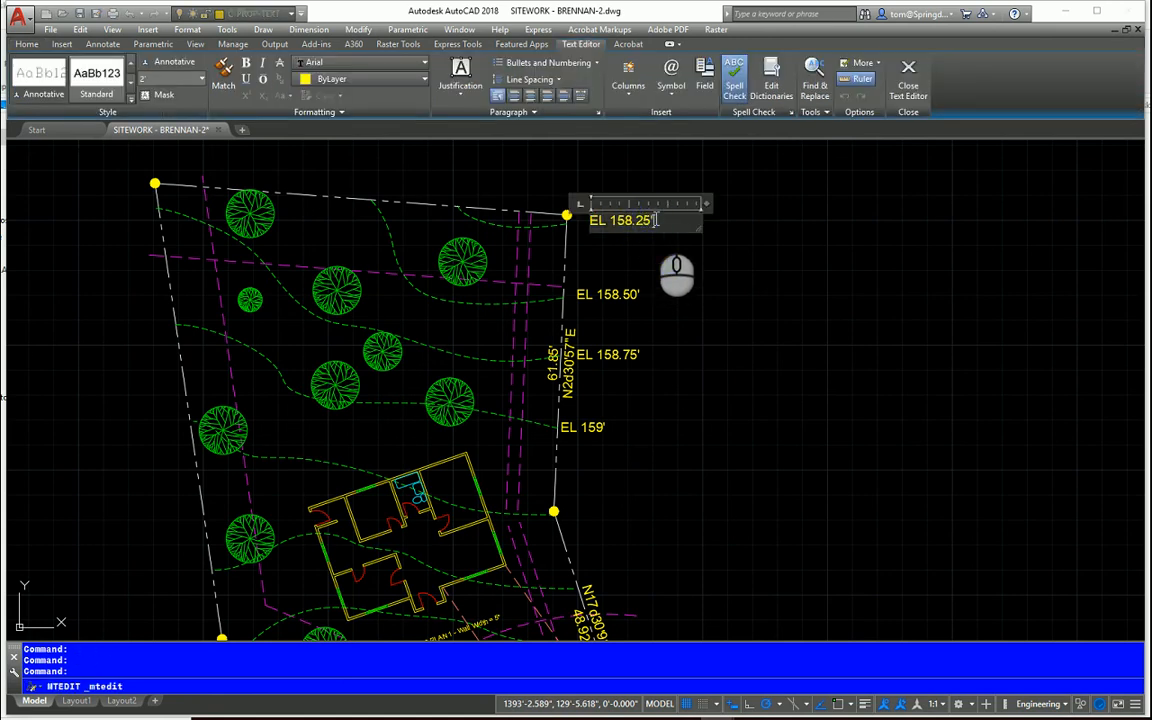
pyautogui.write("'")
pyautogui.click(729, 347)
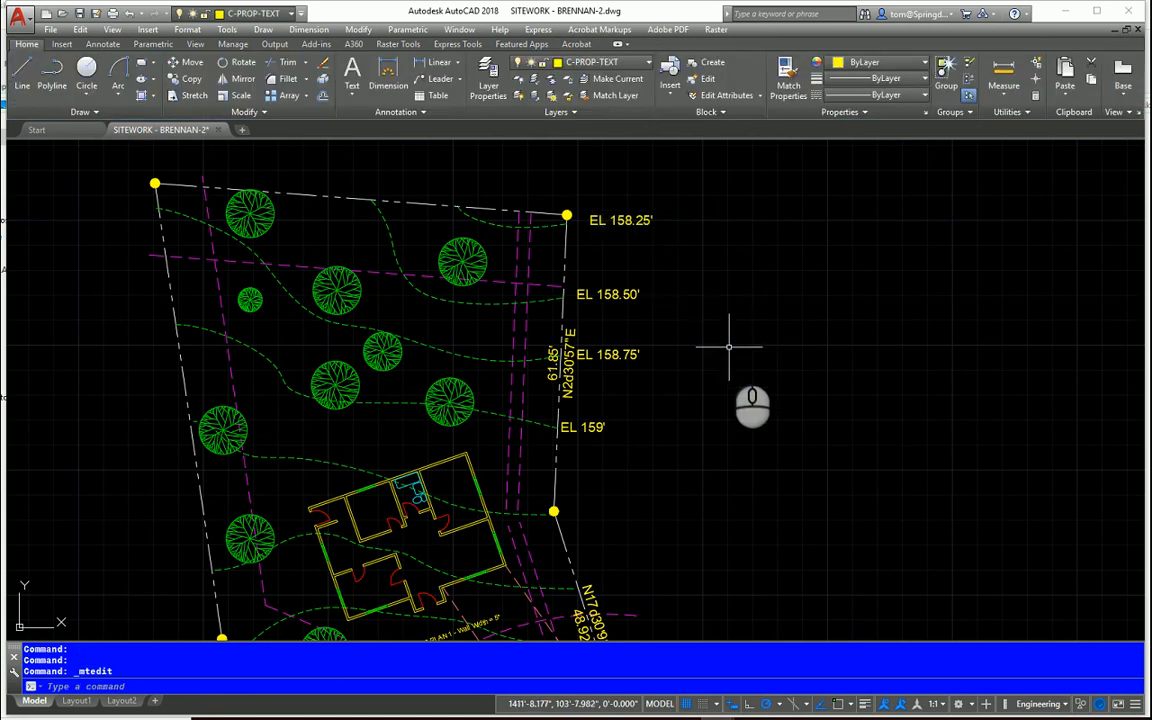
# - Add a radius dimension to the curved property line at the lot's south end, placing its text just below the arc
pyautogui.scroll(-2, 729, 347)
pyautogui.moveTo(728, 347); pyautogui.dragTo(690, 325, button='middle')
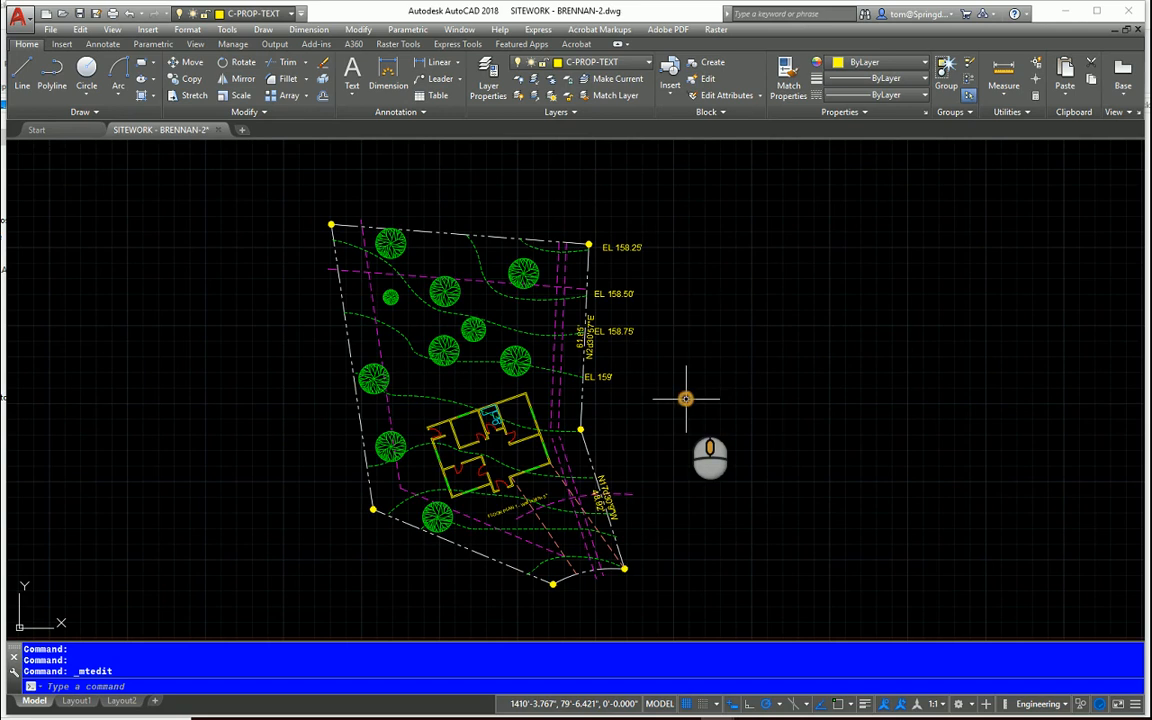
pyautogui.moveTo(681, 394); pyautogui.dragTo(665, 349, button='middle')
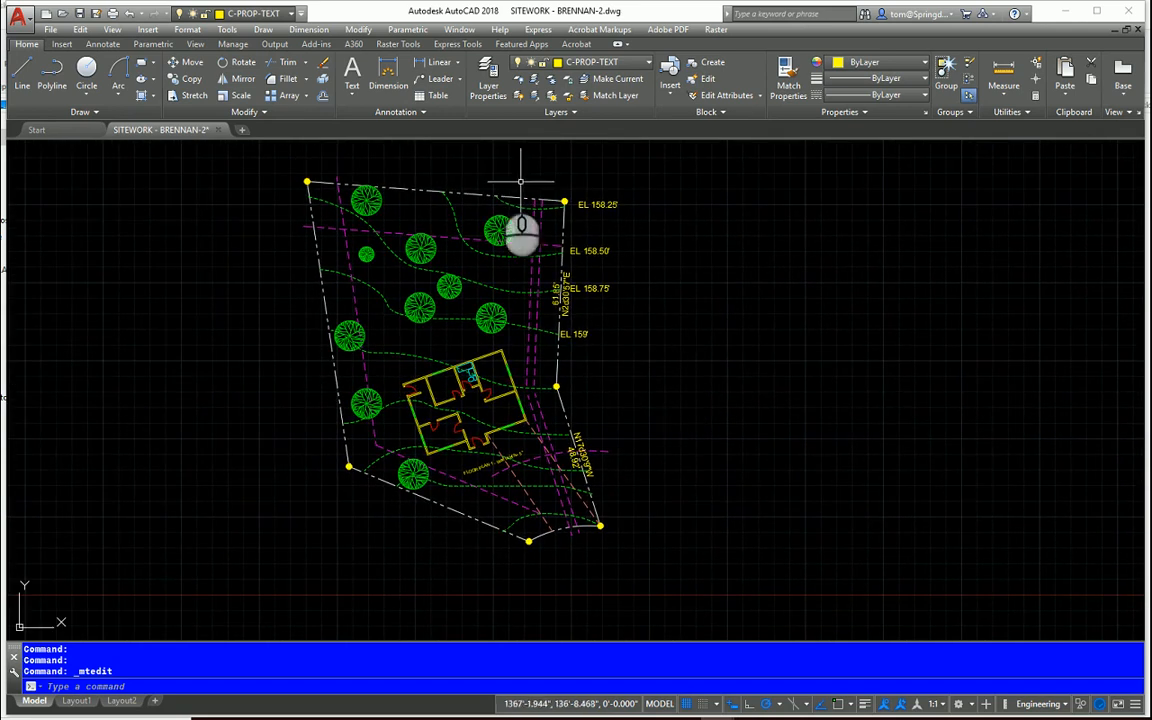
pyautogui.click(459, 64)
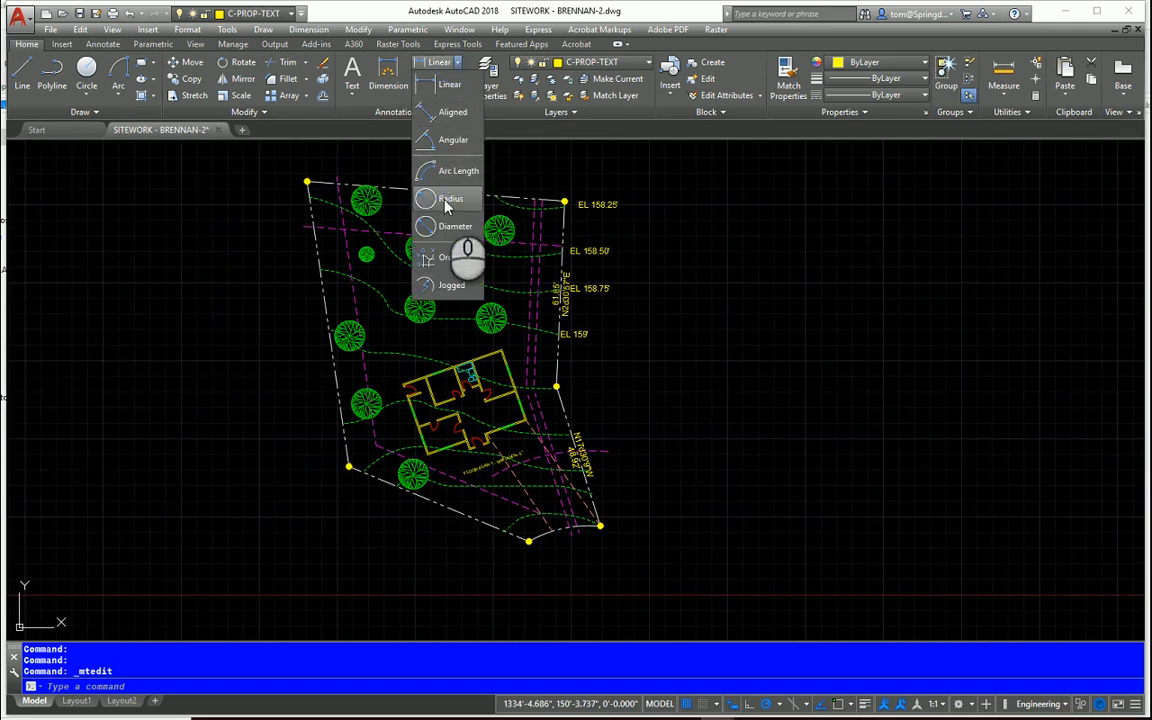
pyautogui.click(444, 199)
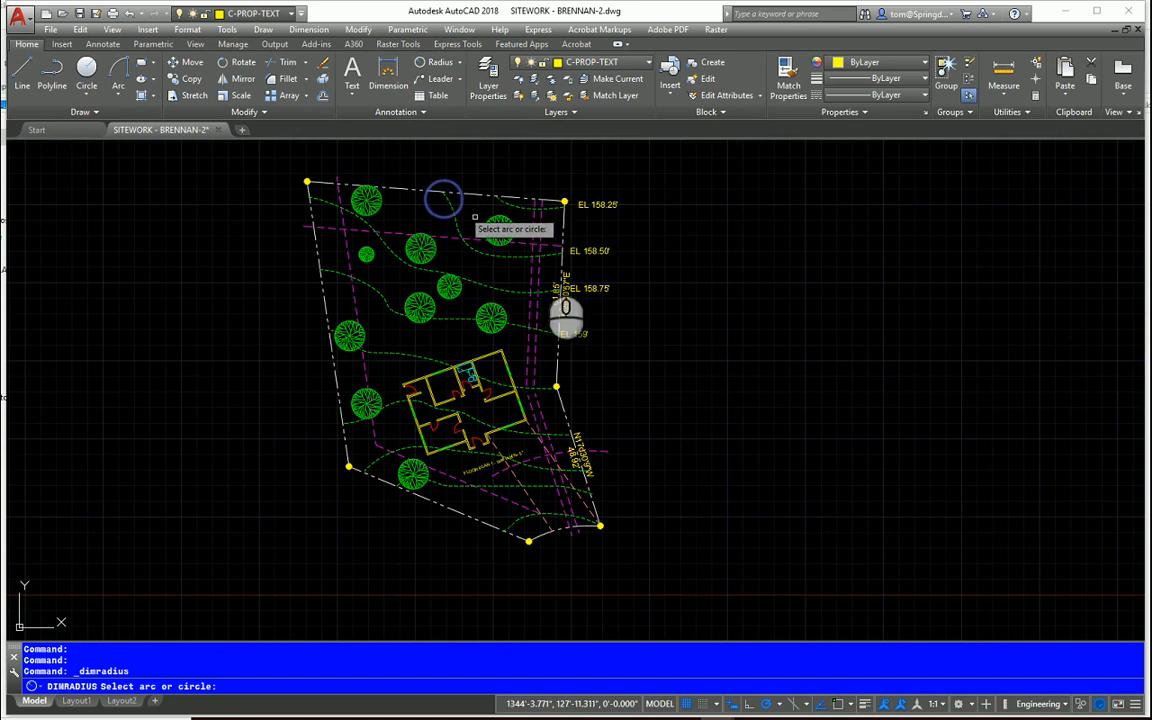
pyautogui.click(553, 534)
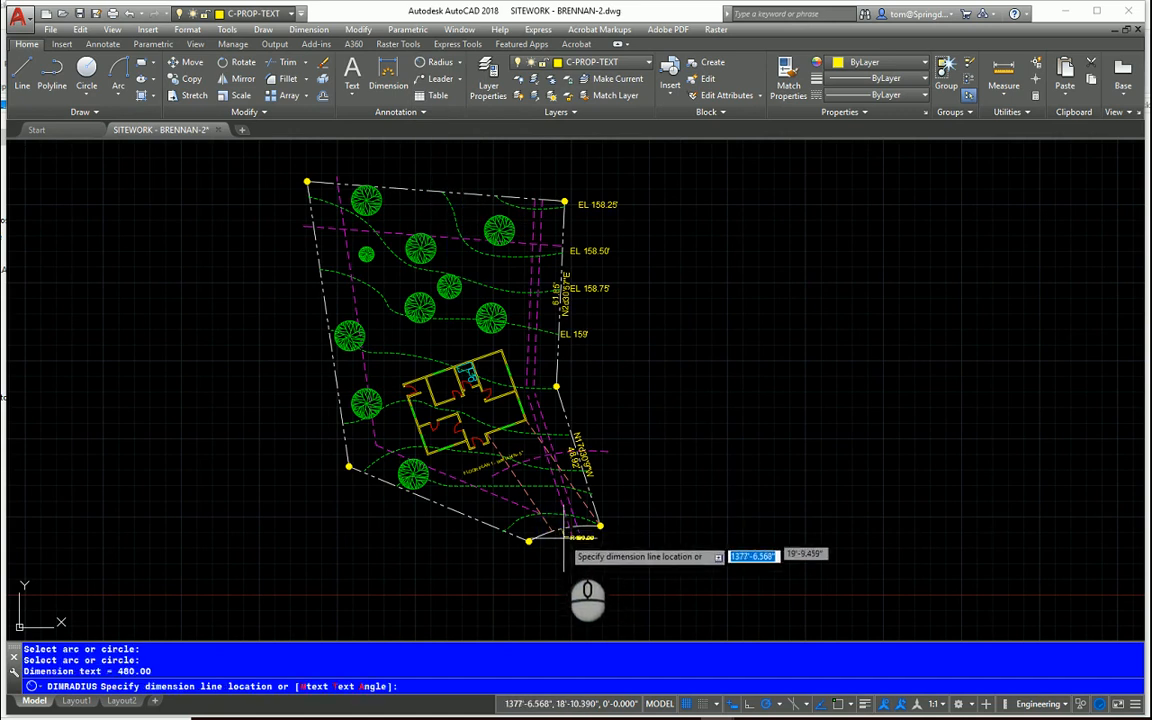
pyautogui.click(566, 557)
pyautogui.scroll(4, 589, 558)
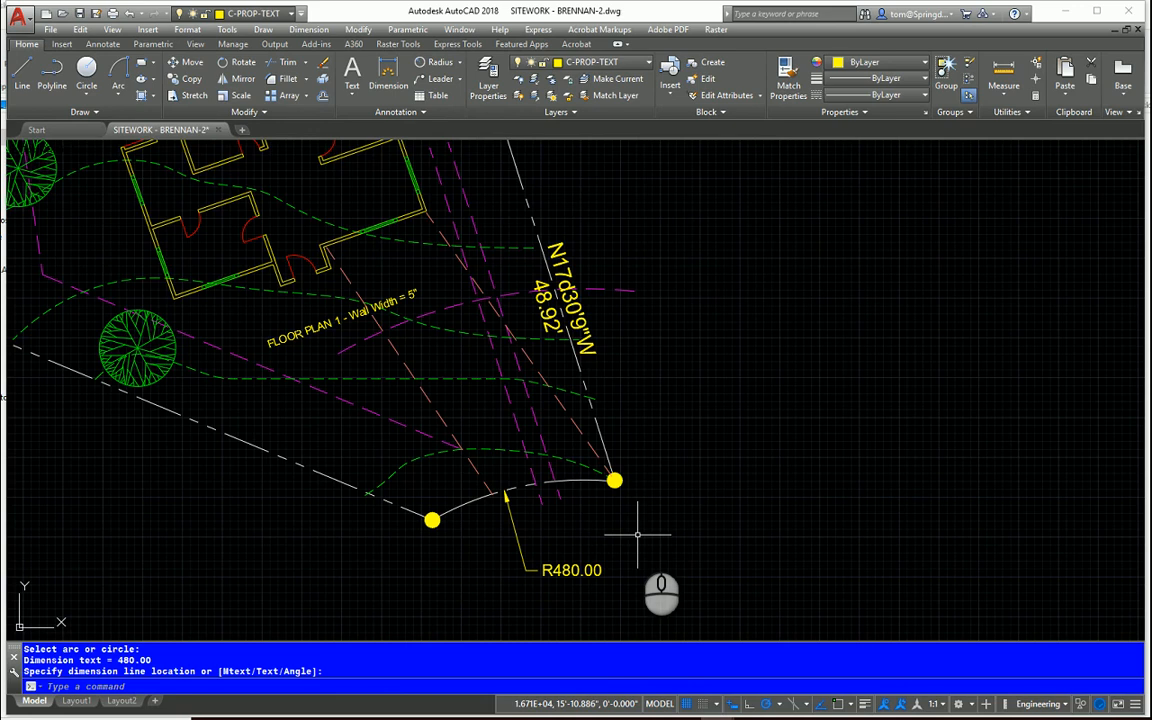
pyautogui.scroll(-4, 637, 535)
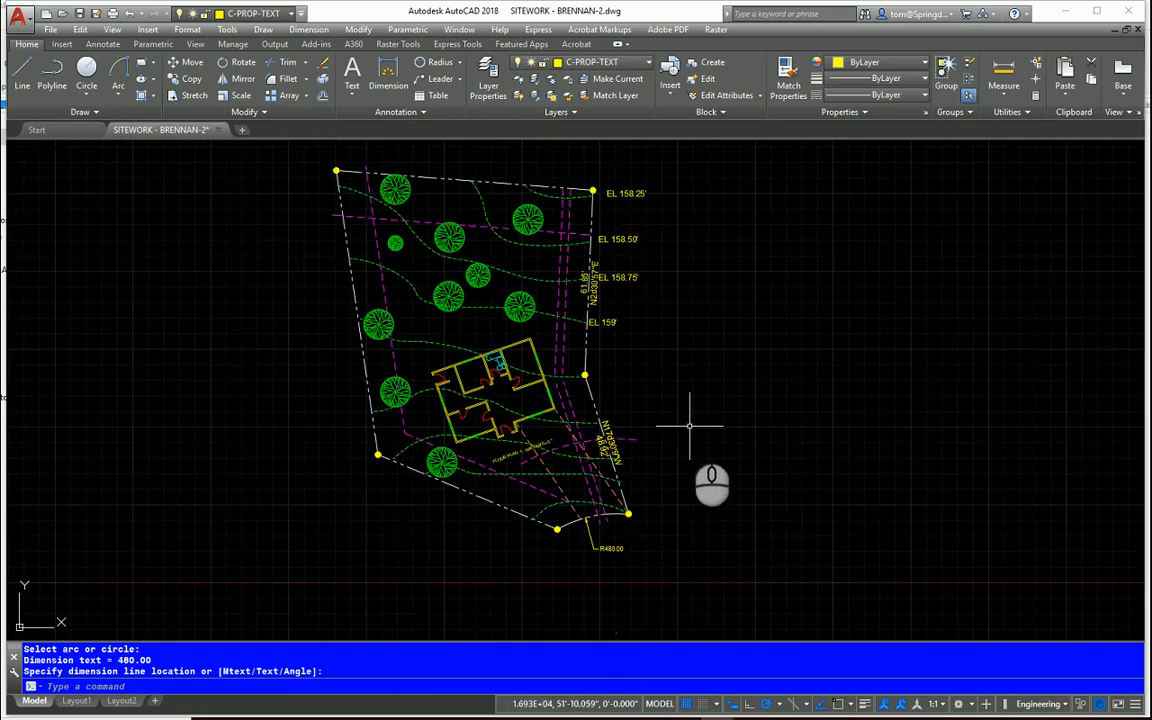
# - Examine the west property line and compare the drawing's labels with the reference site plan PDF in Acrobat, returning to AutoCAD
pyautogui.moveTo(689, 424); pyautogui.dragTo(746, 448, button='middle')
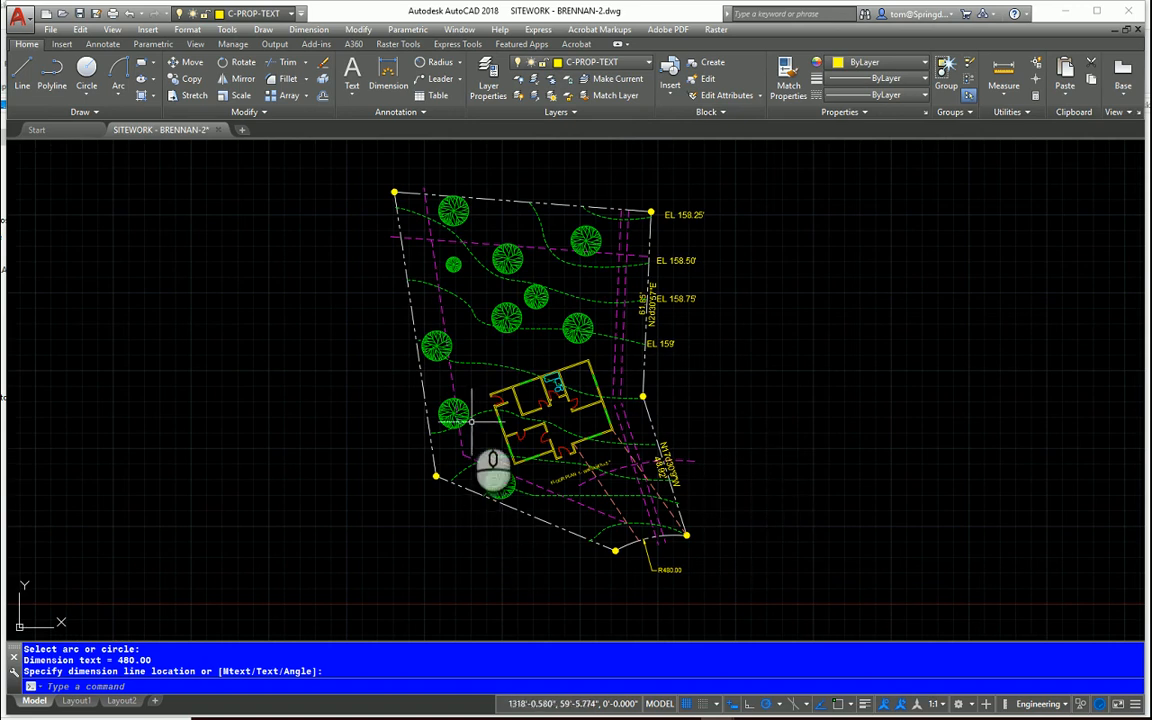
pyautogui.scroll(5, 405, 241)
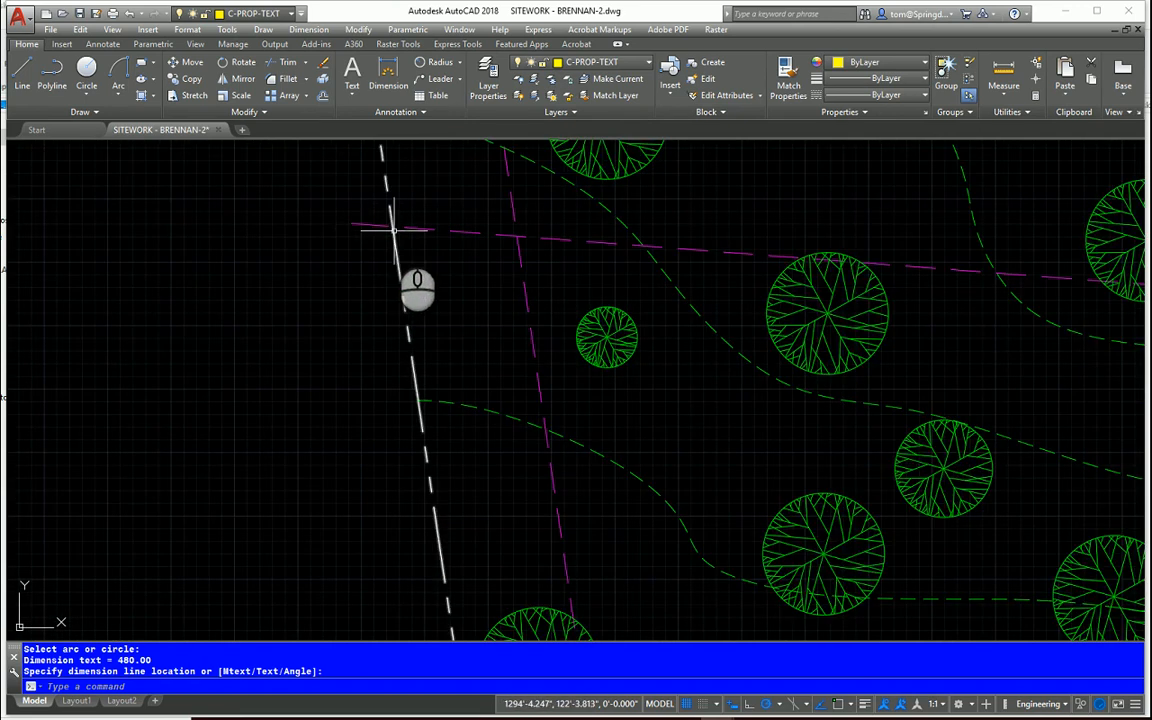
pyautogui.scroll(-3, 410, 265)
pyautogui.scroll(-4, 573, 336)
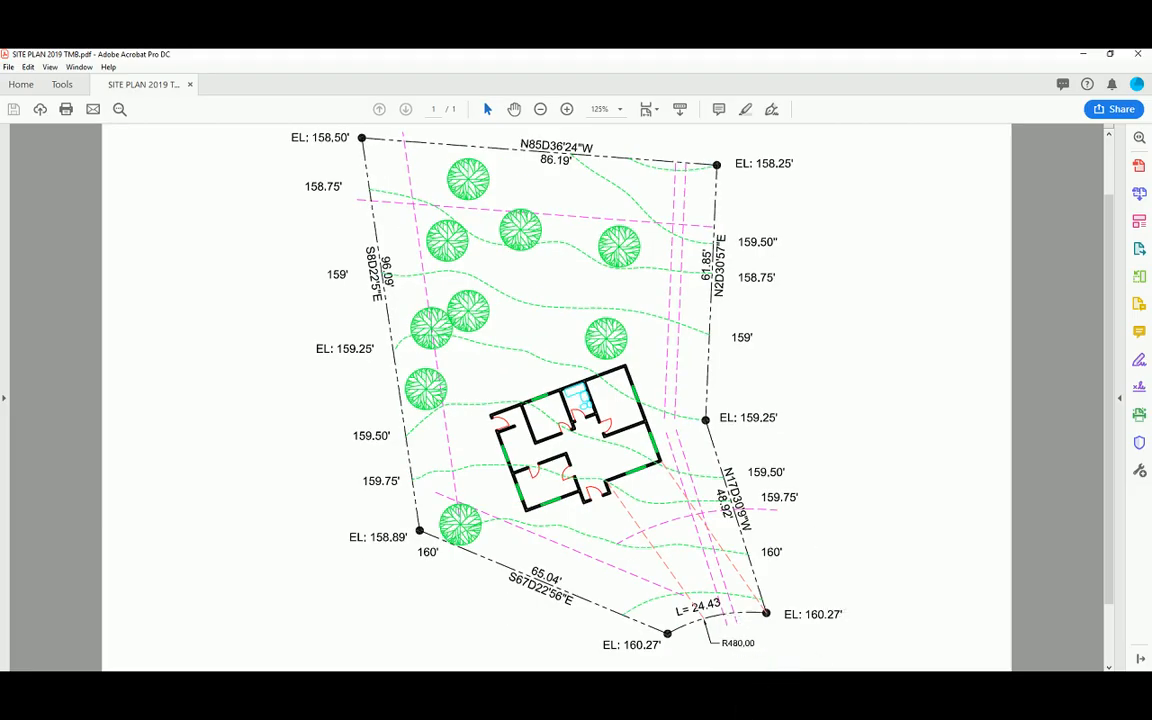
pyautogui.moveTo(694, 684)
pyautogui.click(715, 650)
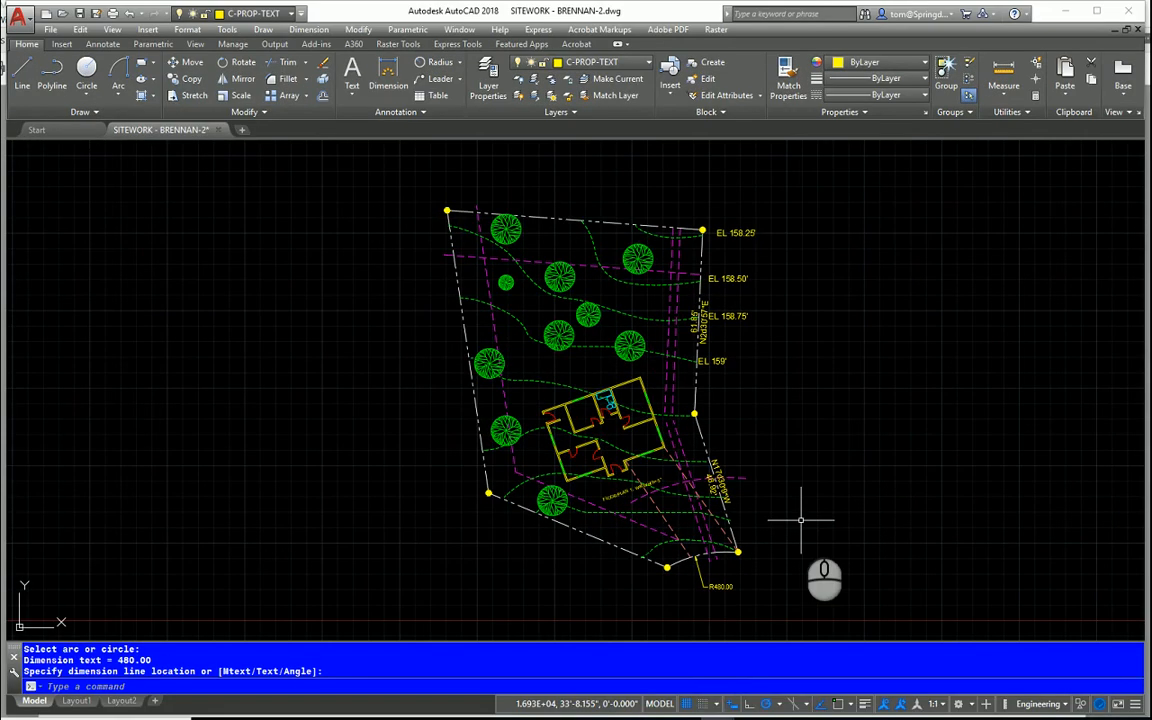